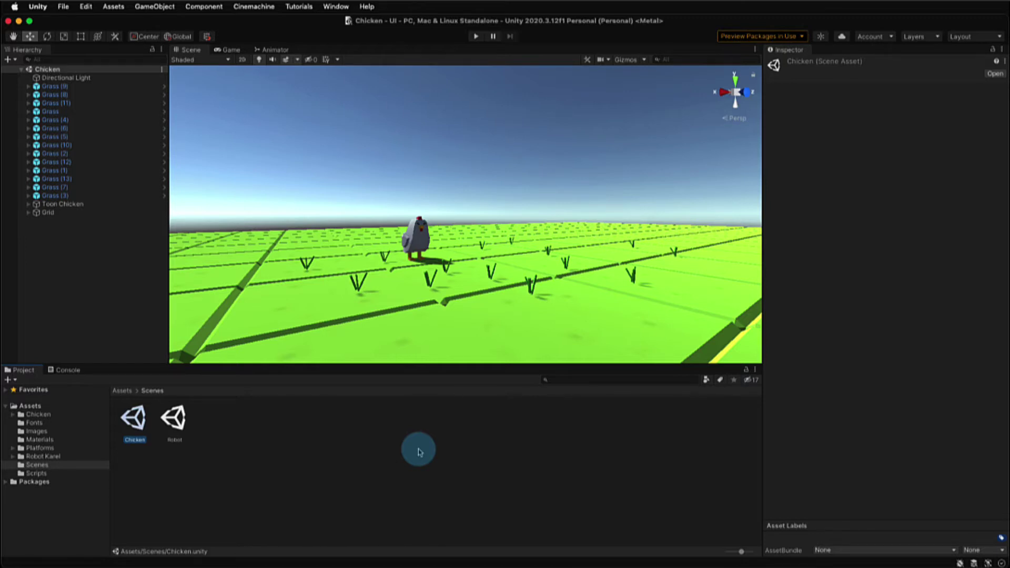
# Create a new scene named MenuScreen in the Scenes folder
pyautogui.rightClick(284, 442)
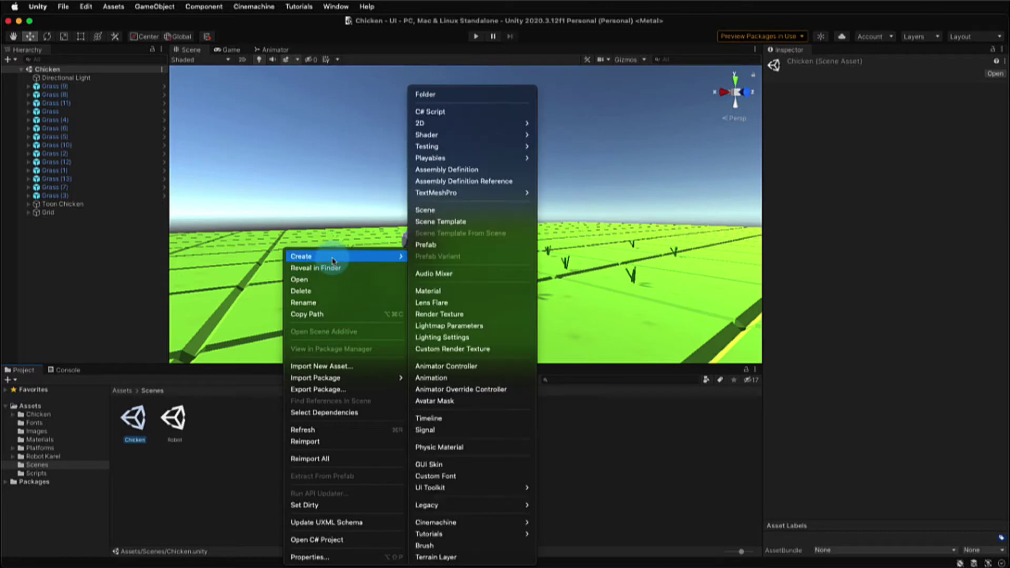
pyautogui.click(349, 258)
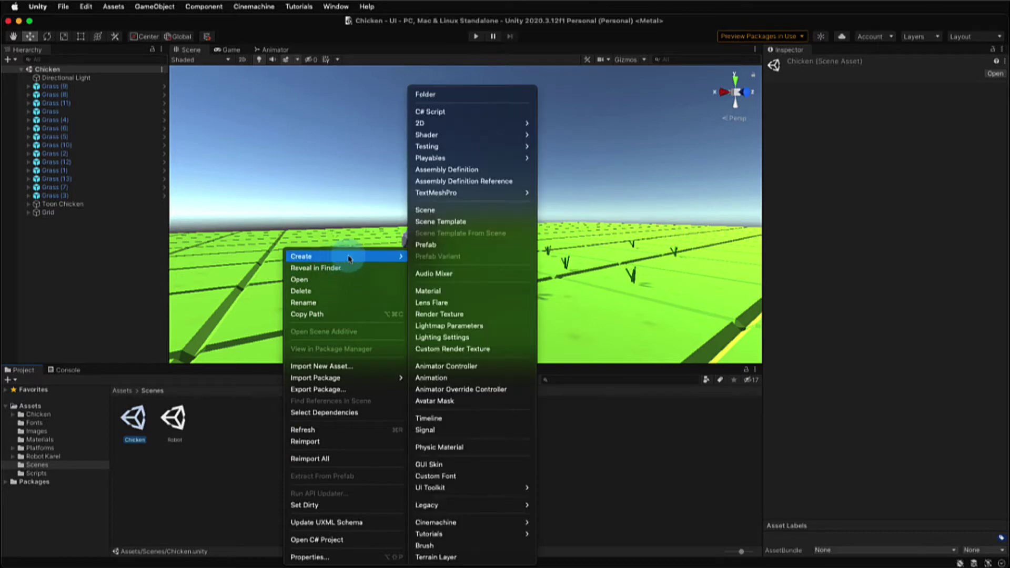
pyautogui.click(477, 211)
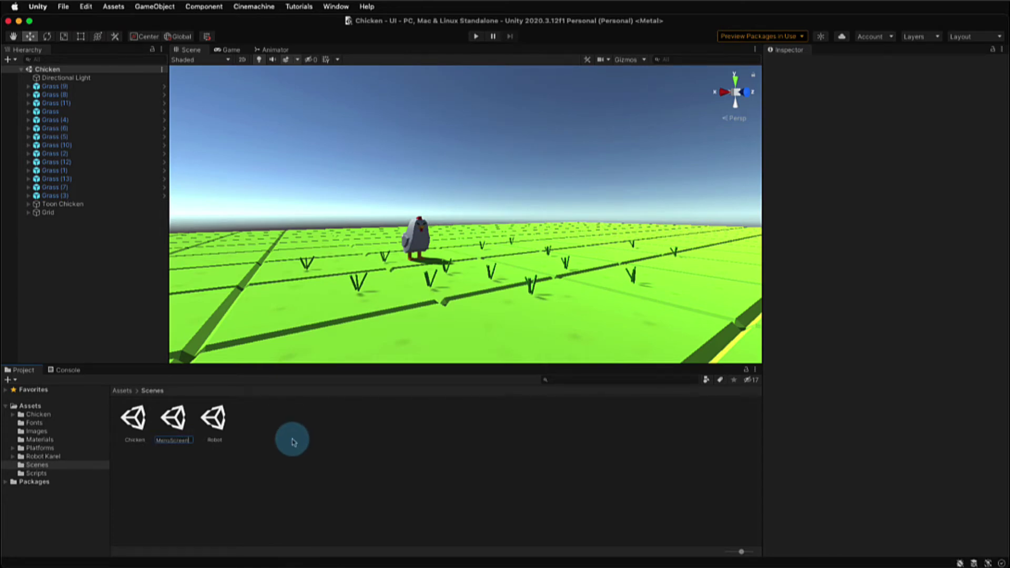
pyautogui.click(293, 442)
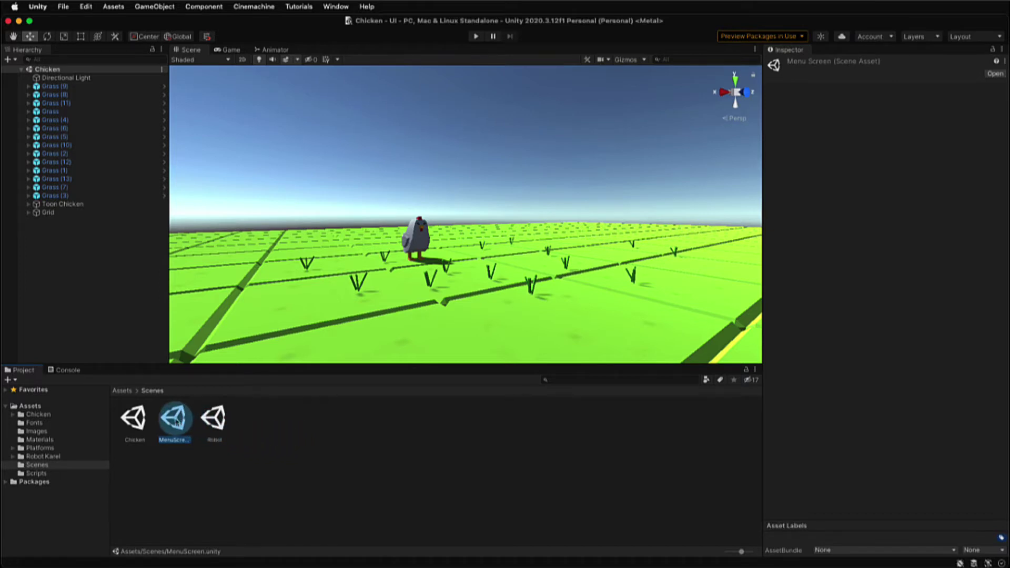
# Open the MenuScreen scene and turn off the skybox in the Scene view
pyautogui.doubleClick(177, 421)
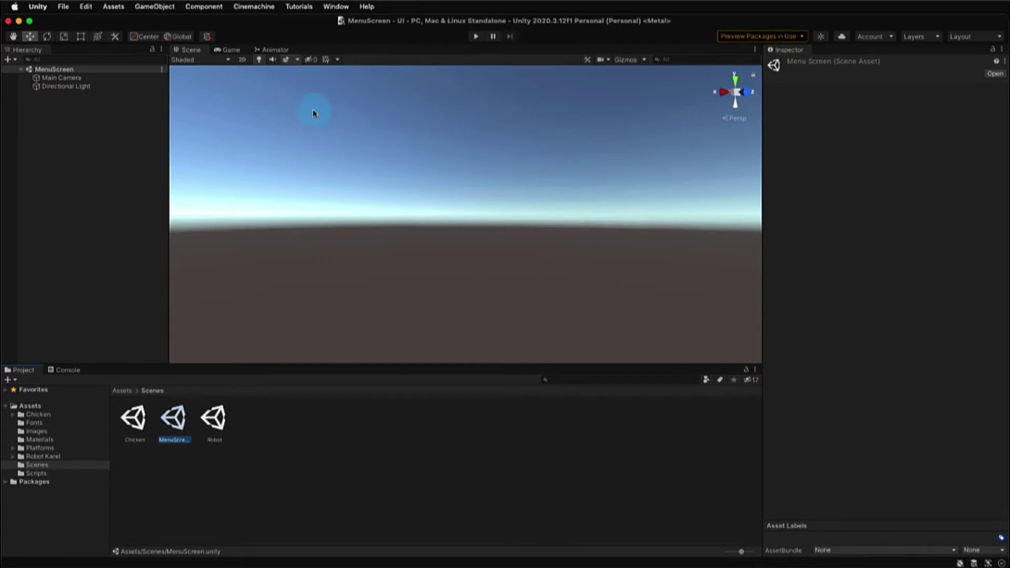
pyautogui.click(298, 60)
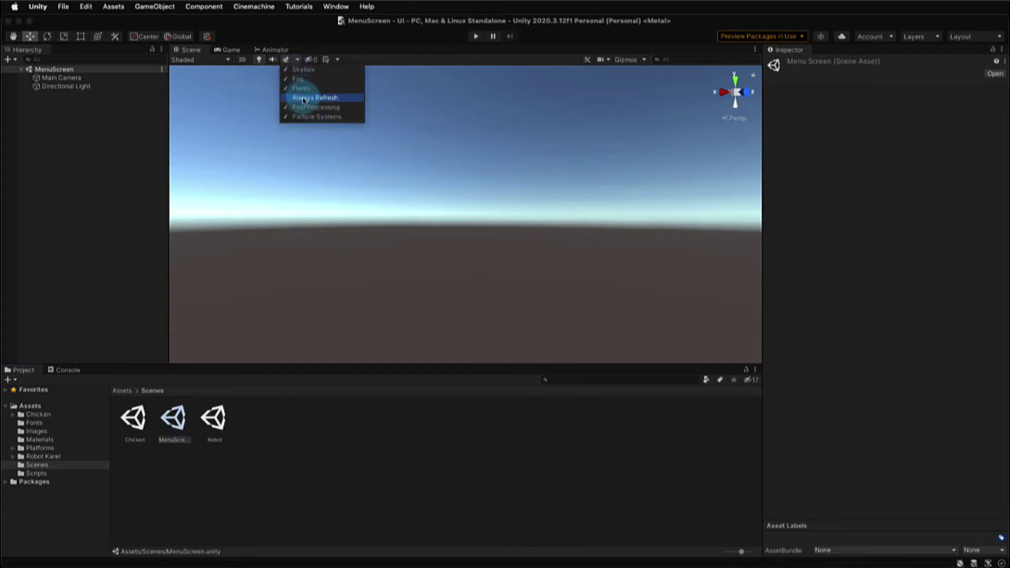
pyautogui.click(287, 60)
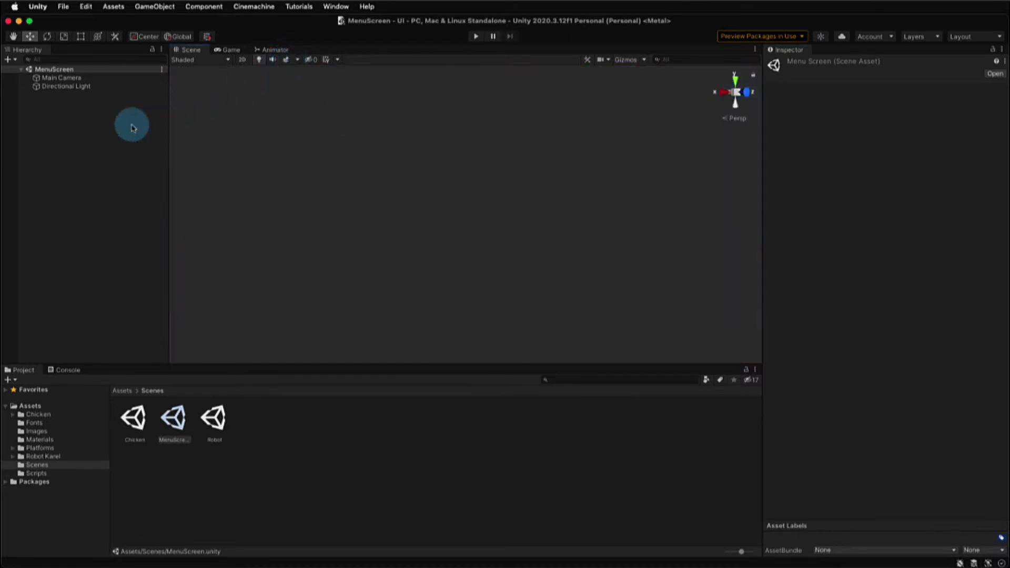
# Add a Canvas to the scene and check its accompanying EventSystem
pyautogui.rightClick(59, 196)
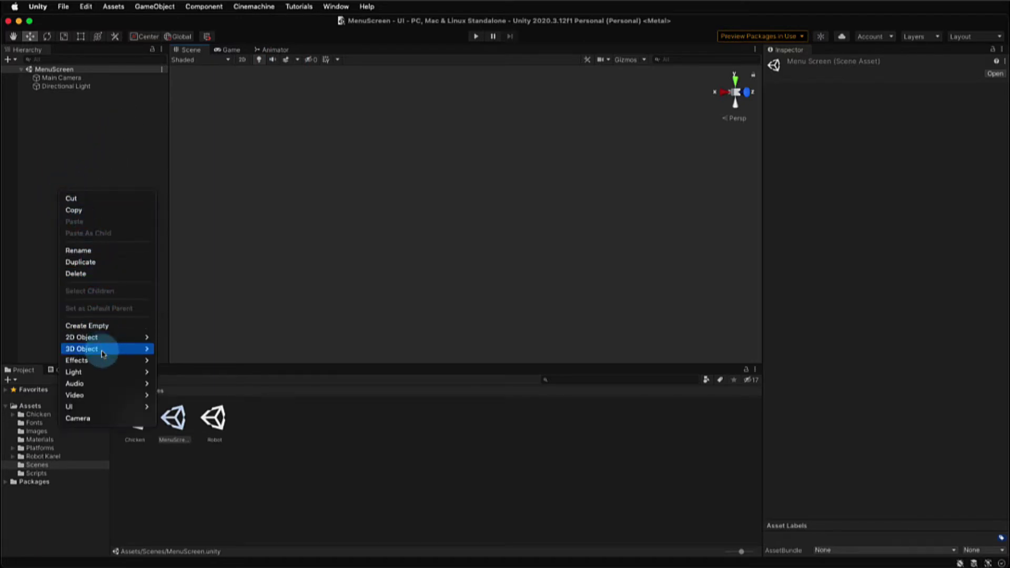
pyautogui.moveTo(113, 407)
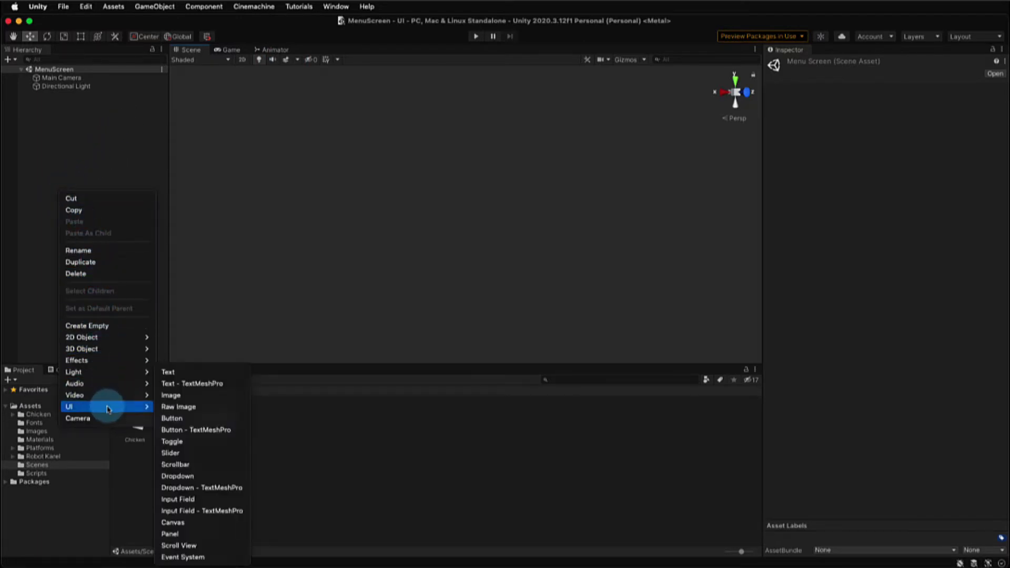
pyautogui.click(210, 526)
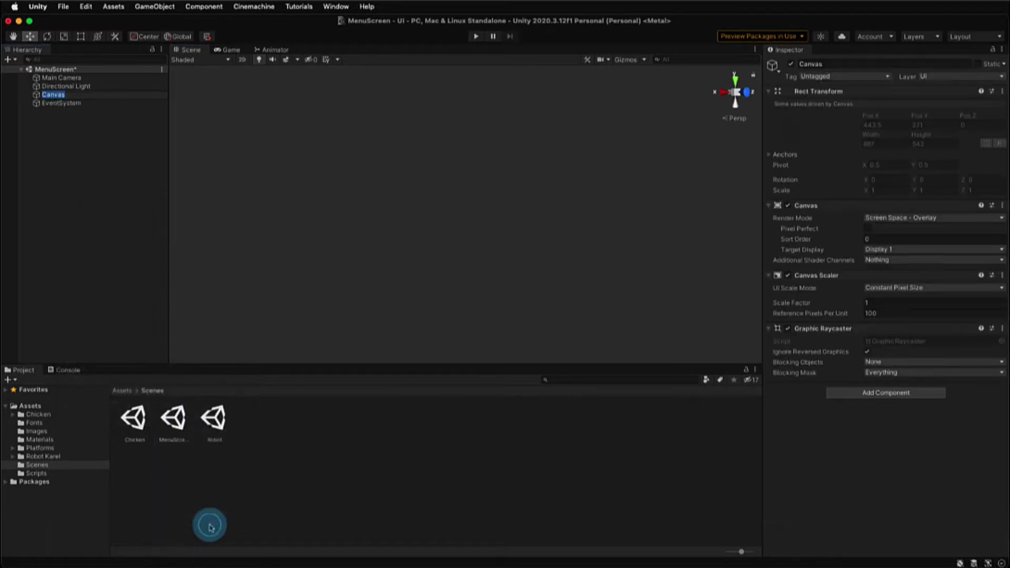
pyautogui.click(36, 97)
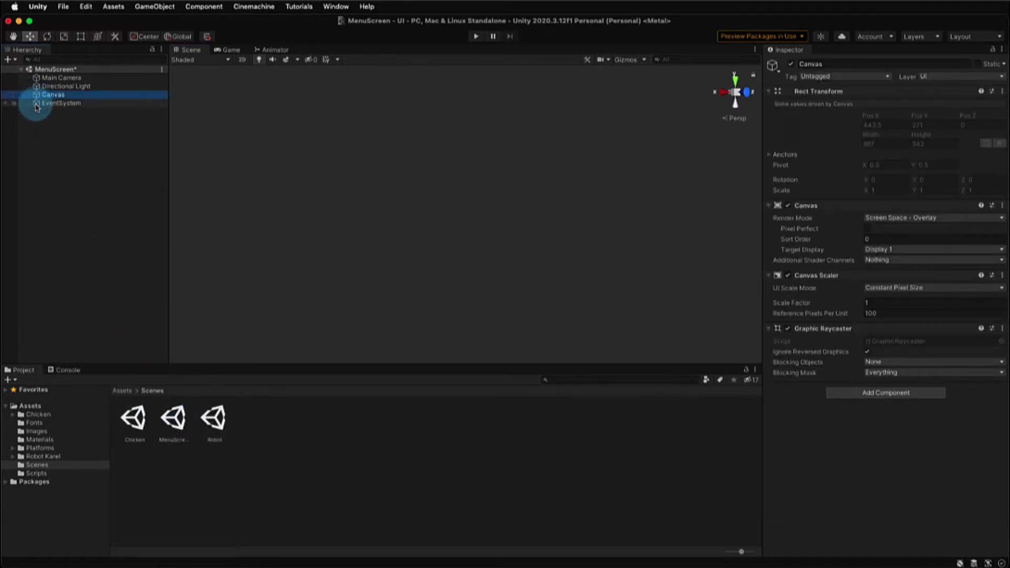
pyautogui.click(37, 104)
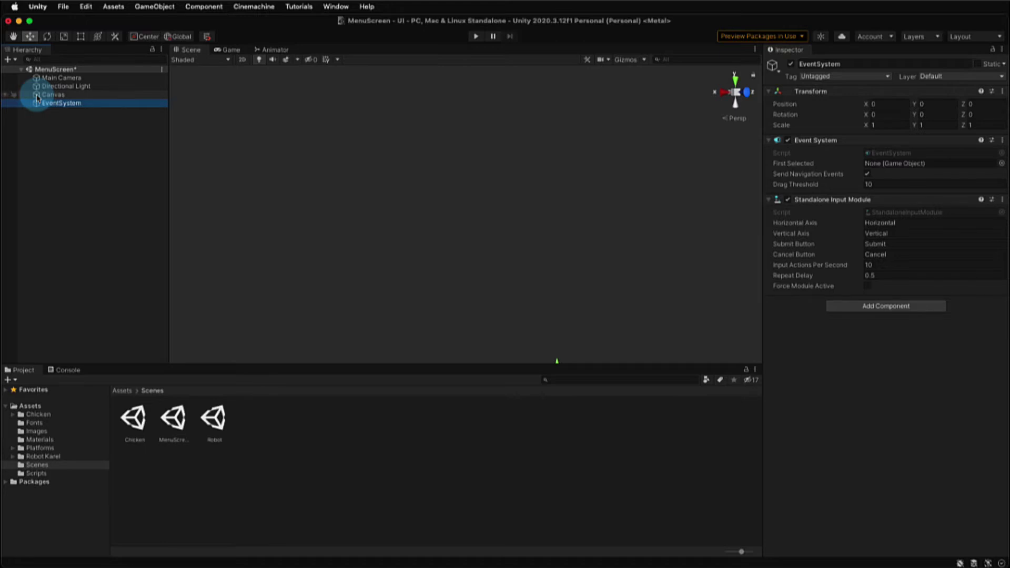
pyautogui.click(37, 96)
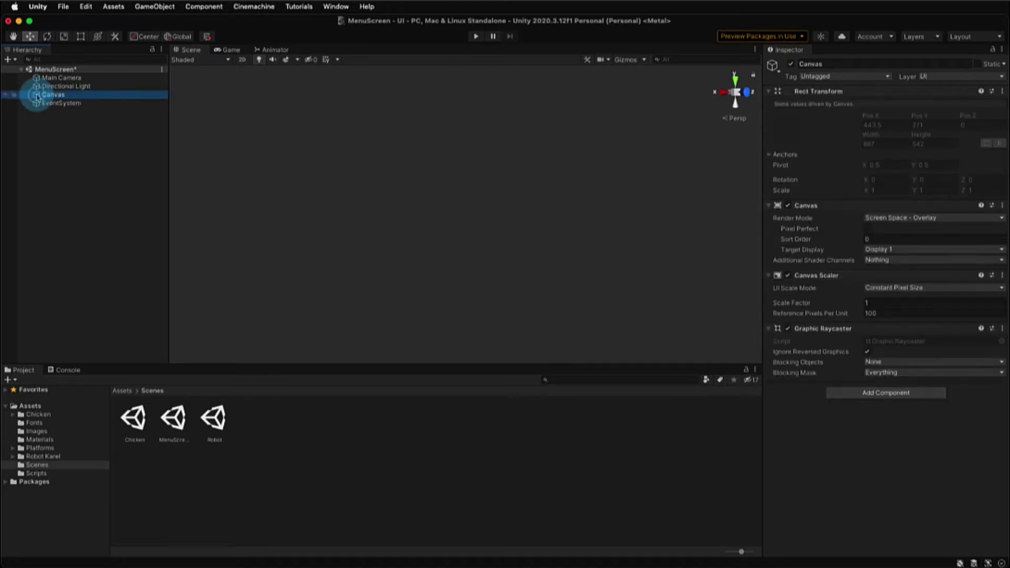
# Add a Panel as a child of the Canvas and frame it in the Scene view
pyautogui.rightClick(75, 98)
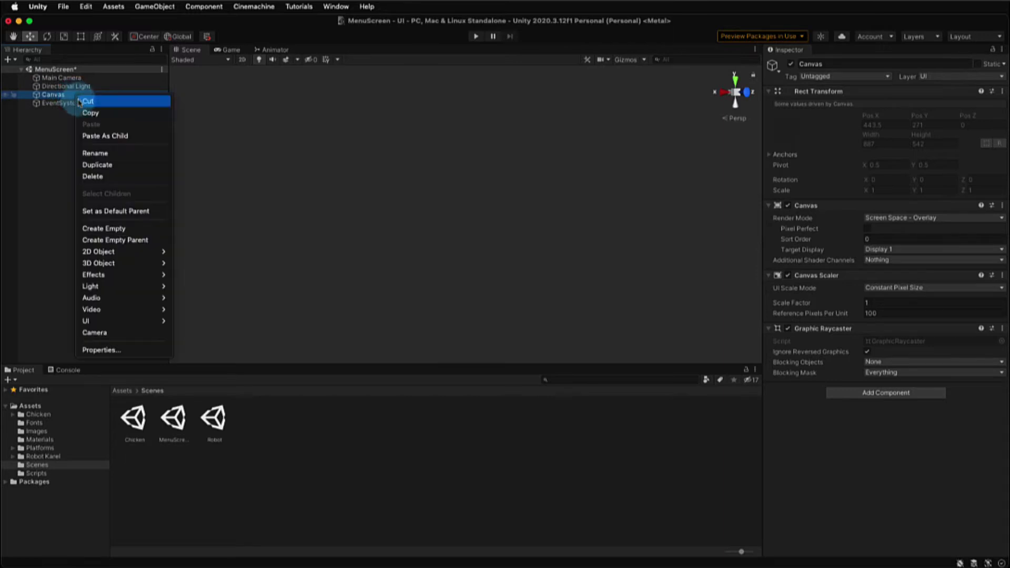
pyautogui.moveTo(132, 322)
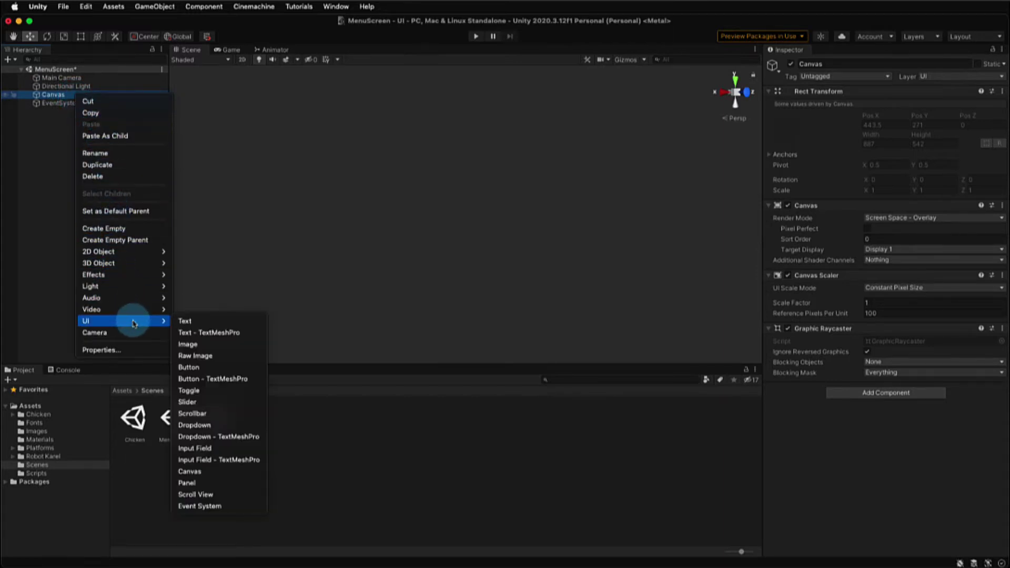
pyautogui.click(208, 485)
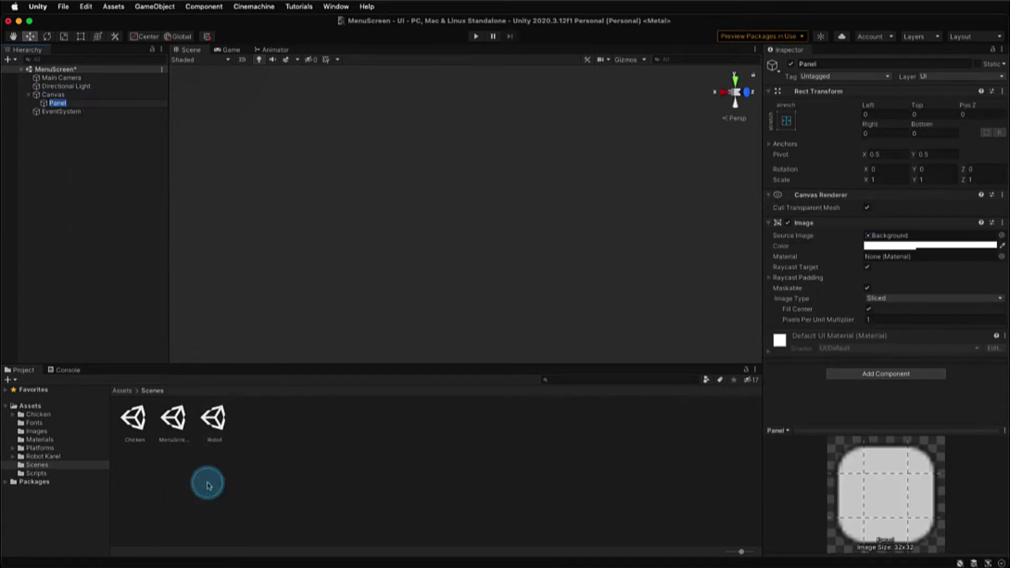
pyautogui.doubleClick(46, 105)
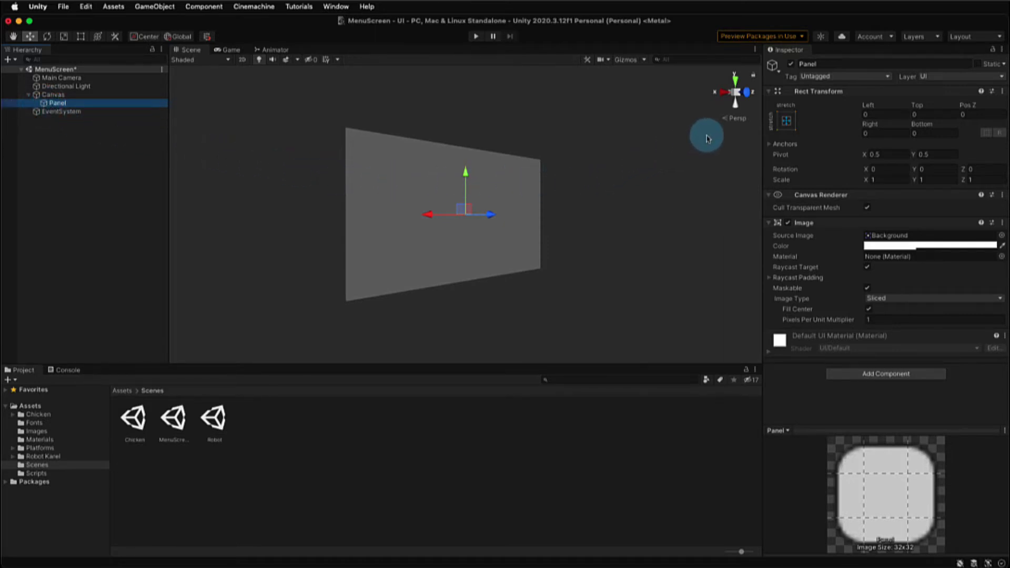
# Switch to an orthographic front view and set chickenGame's Texture Type to Sprite (2D and UI)
pyautogui.click(740, 123)
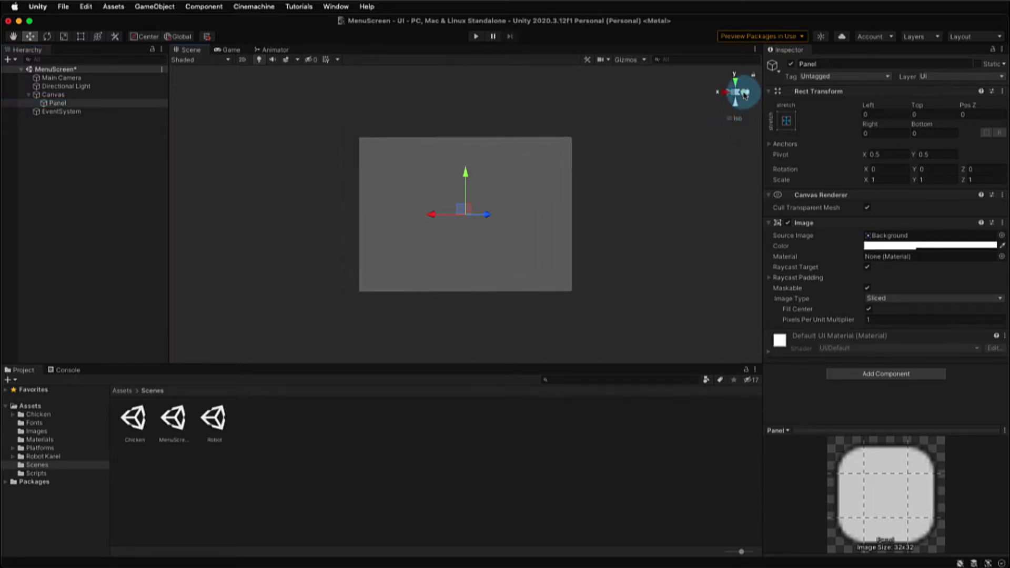
pyautogui.click(744, 95)
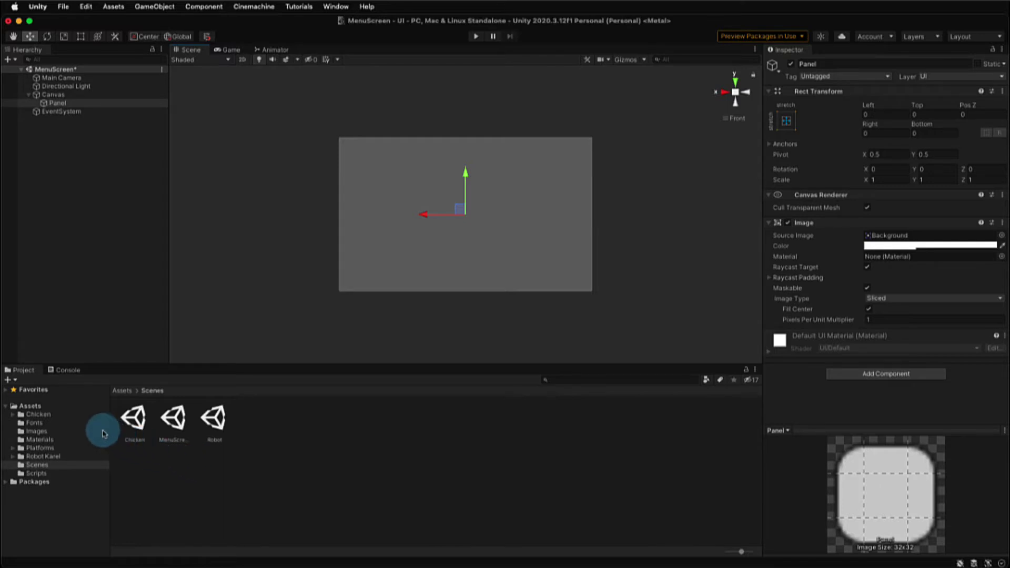
pyautogui.click(52, 432)
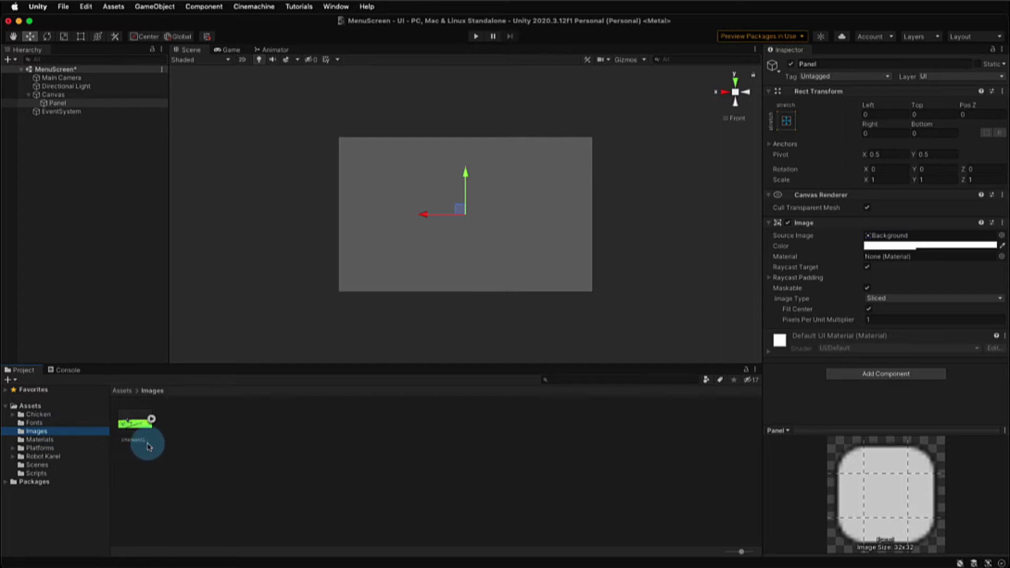
pyautogui.click(149, 445)
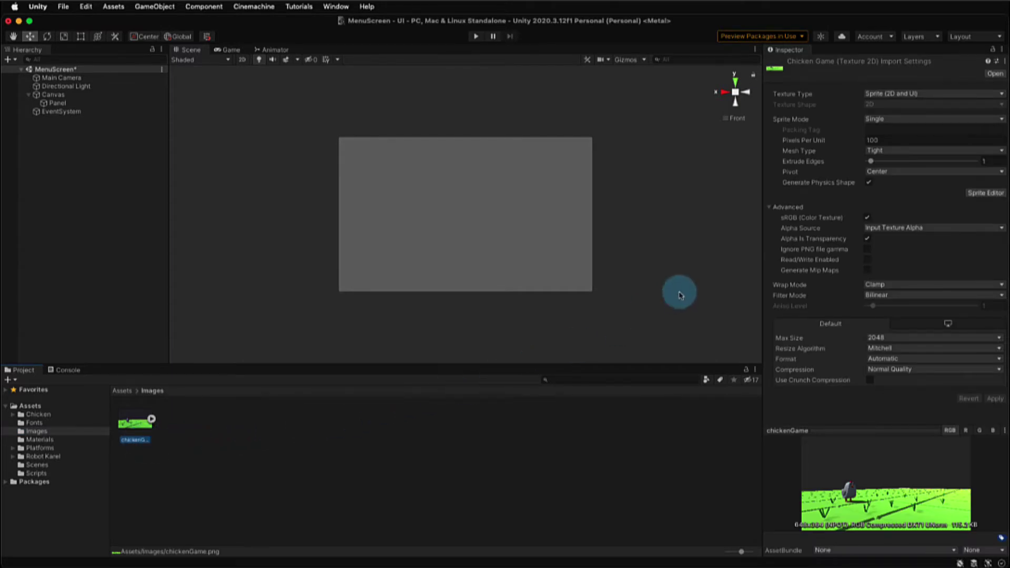
pyautogui.click(923, 92)
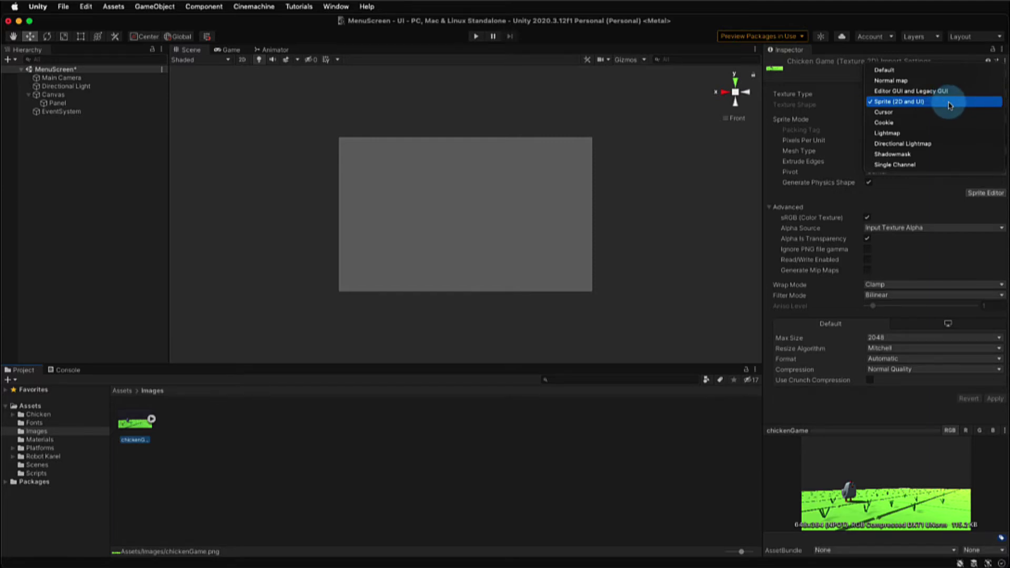
pyautogui.click(950, 102)
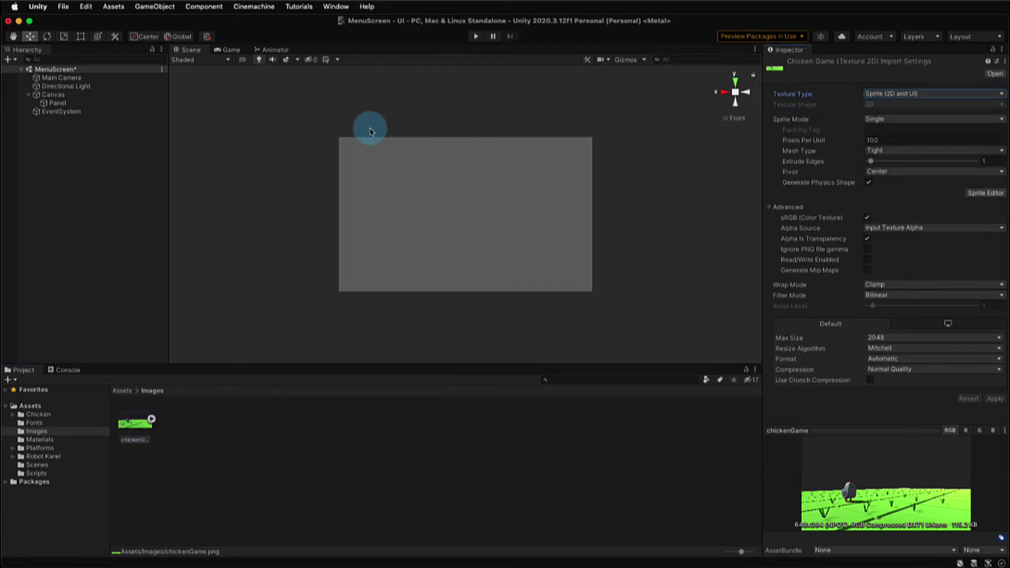
pyautogui.click(57, 104)
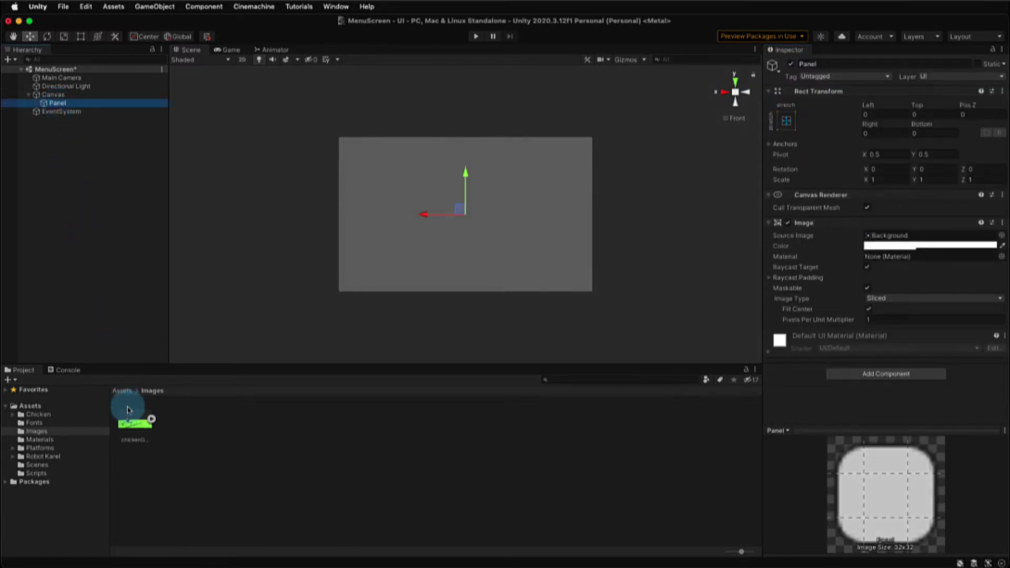
# Set chickenGame as the Panel's Source Image and raise its colour alpha to 228
pyautogui.moveTo(128, 412); pyautogui.dragTo(877, 239)
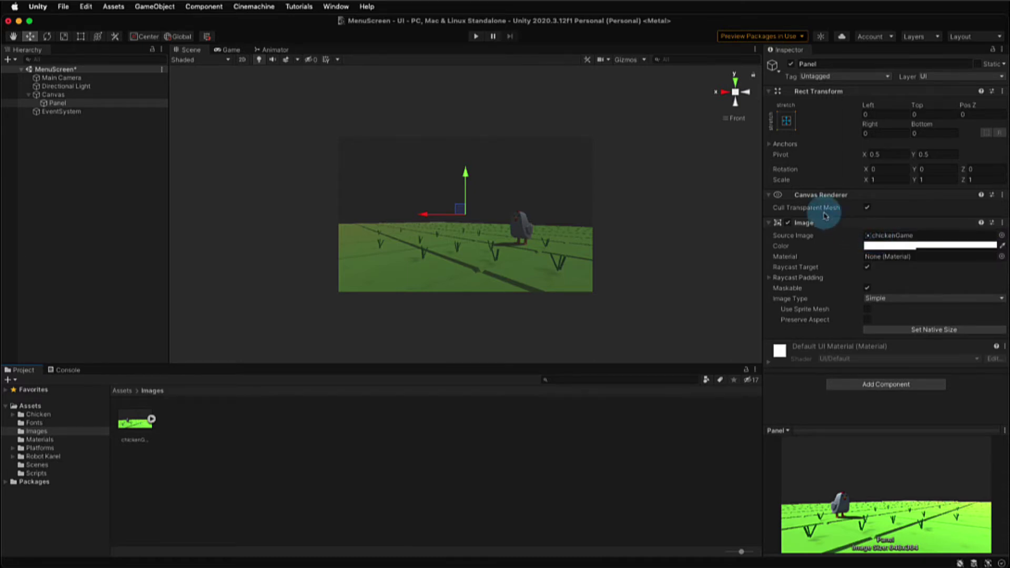
pyautogui.click(750, 92)
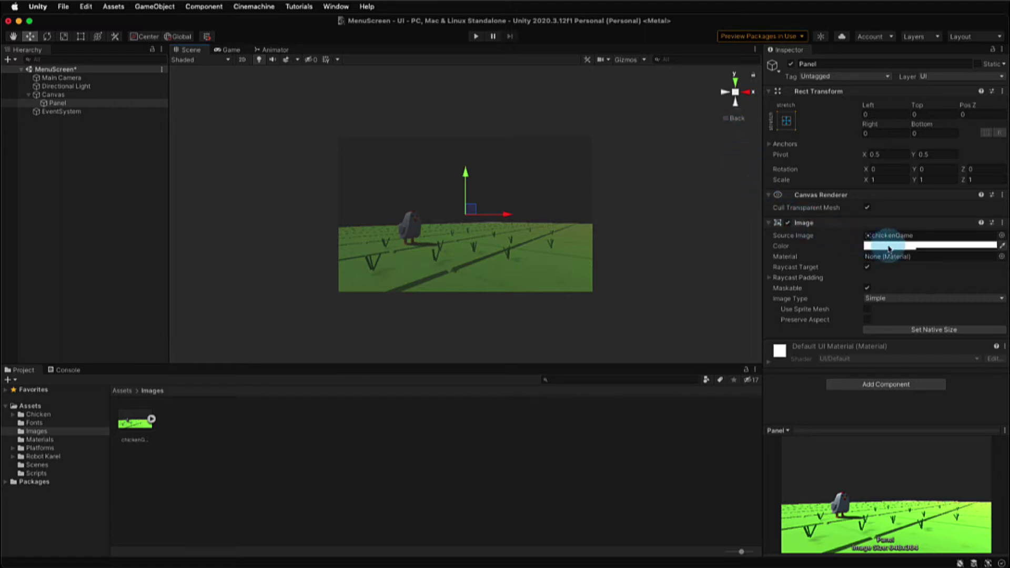
pyautogui.click(940, 247)
pyautogui.moveTo(990, 238); pyautogui.dragTo(664, 248)
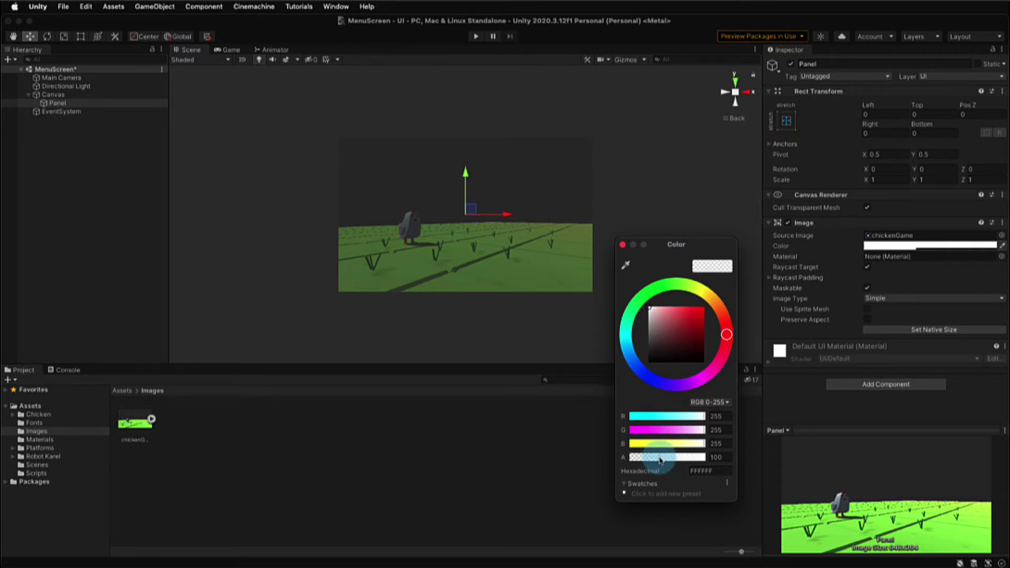
pyautogui.moveTo(660, 459); pyautogui.dragTo(697, 458)
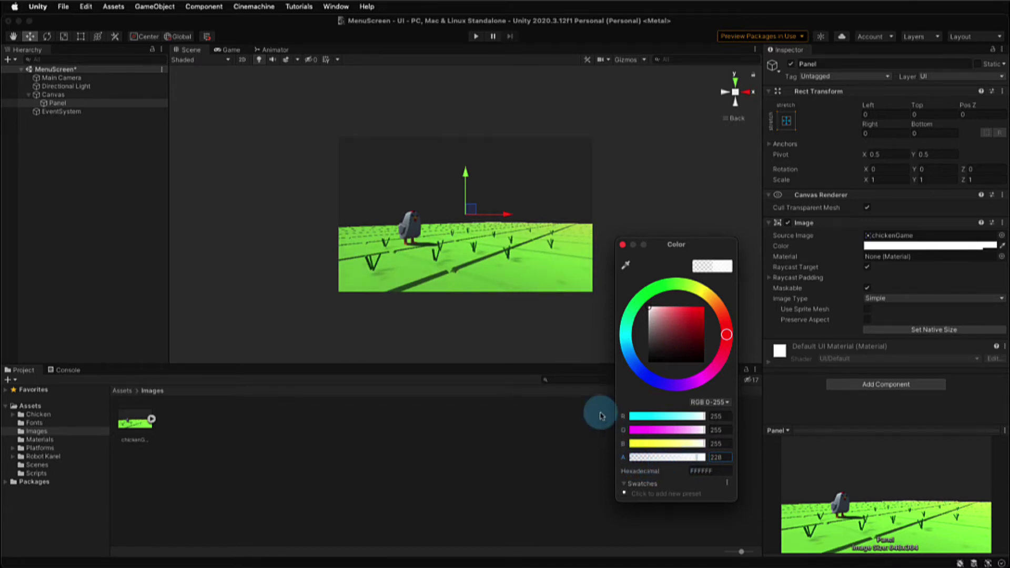
pyautogui.click(622, 245)
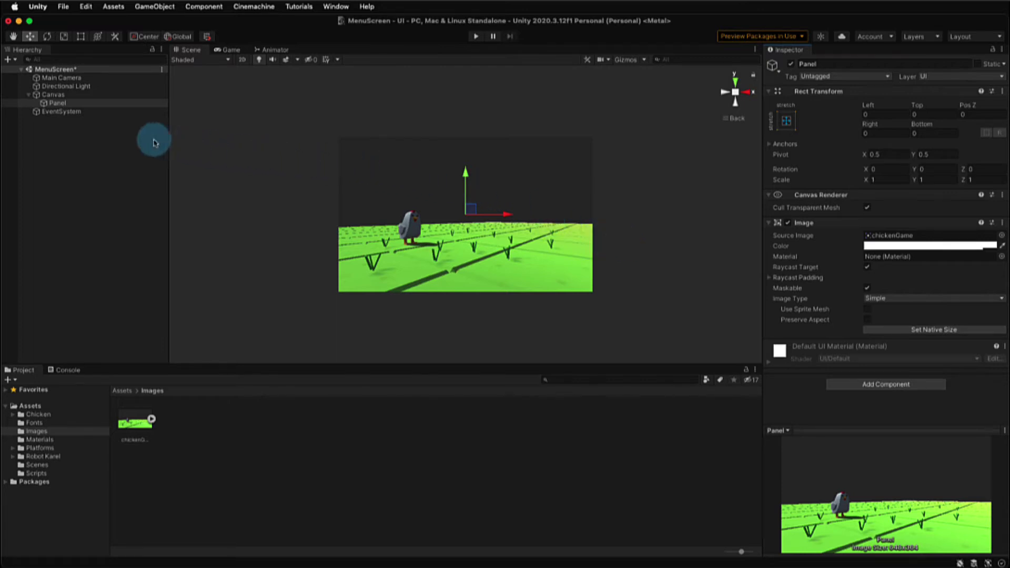
# Create an empty object named StartScreen under the Panel
pyautogui.rightClick(59, 105)
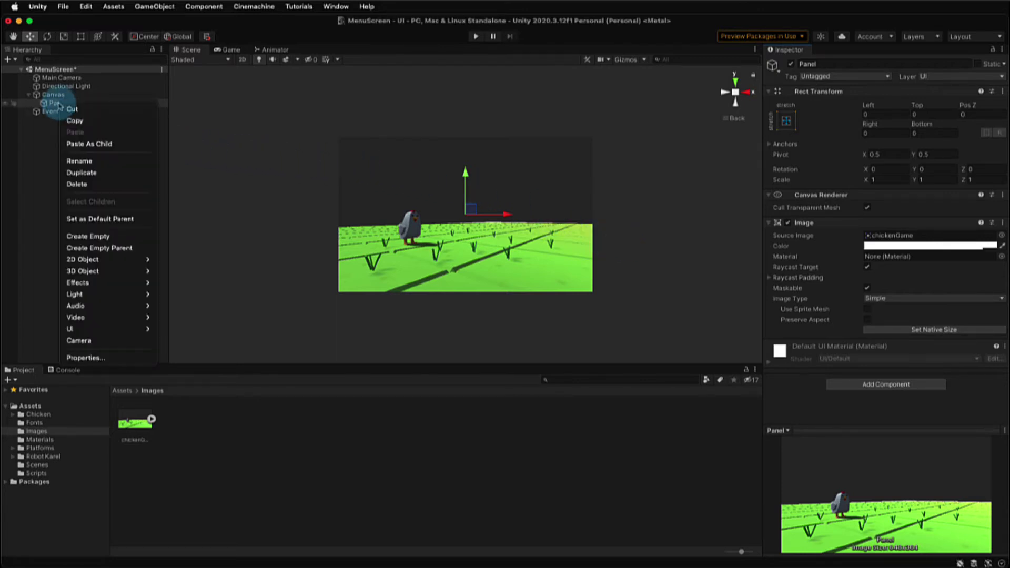
pyautogui.click(88, 236)
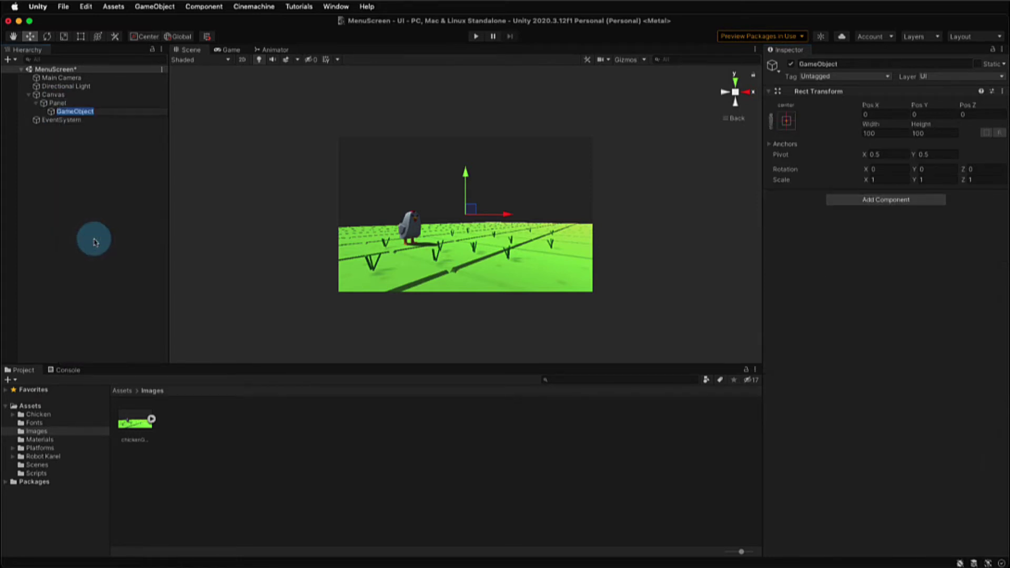
pyautogui.write('StartScreen')
pyautogui.press('Return')
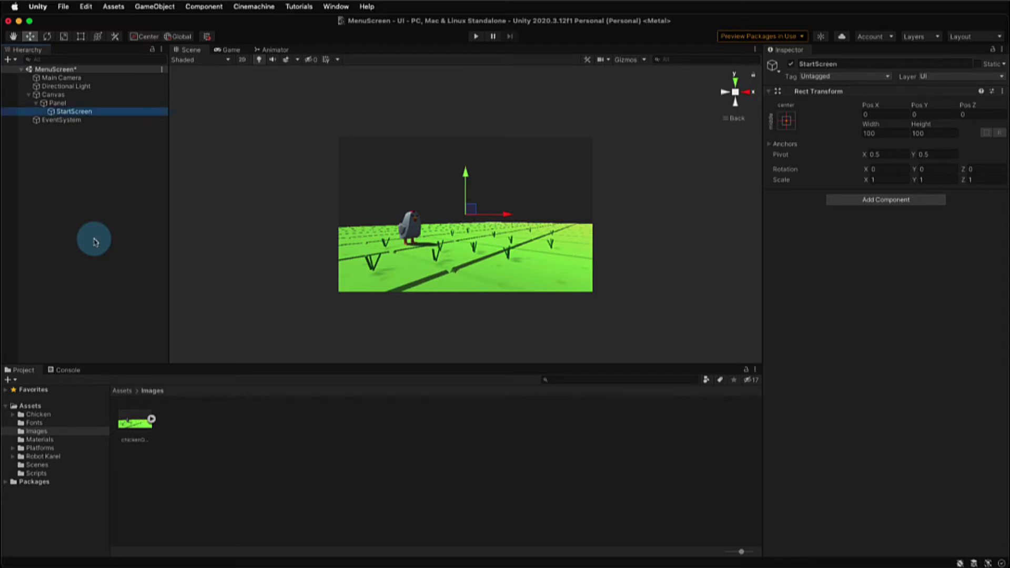
pyautogui.doubleClick(79, 112)
# Add a UI button named Play under StartScreen and expand its children
pyautogui.rightClick(84, 112)
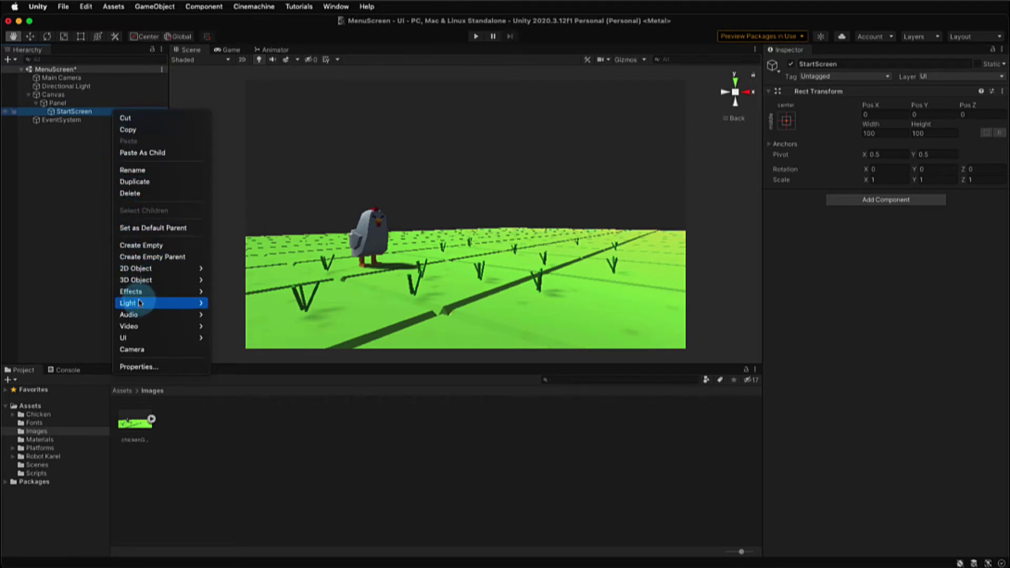
pyautogui.moveTo(134, 338)
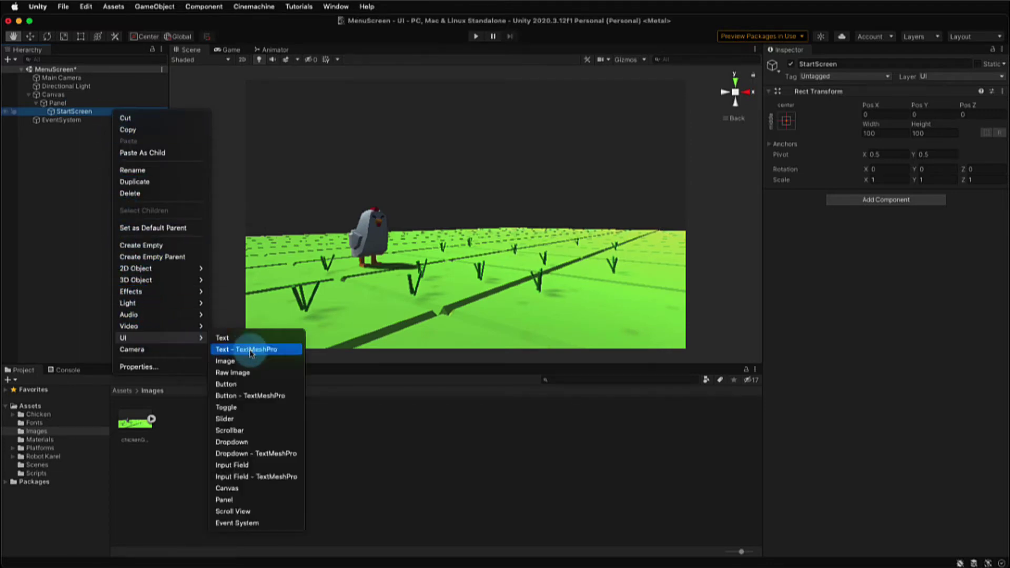
pyautogui.click(246, 388)
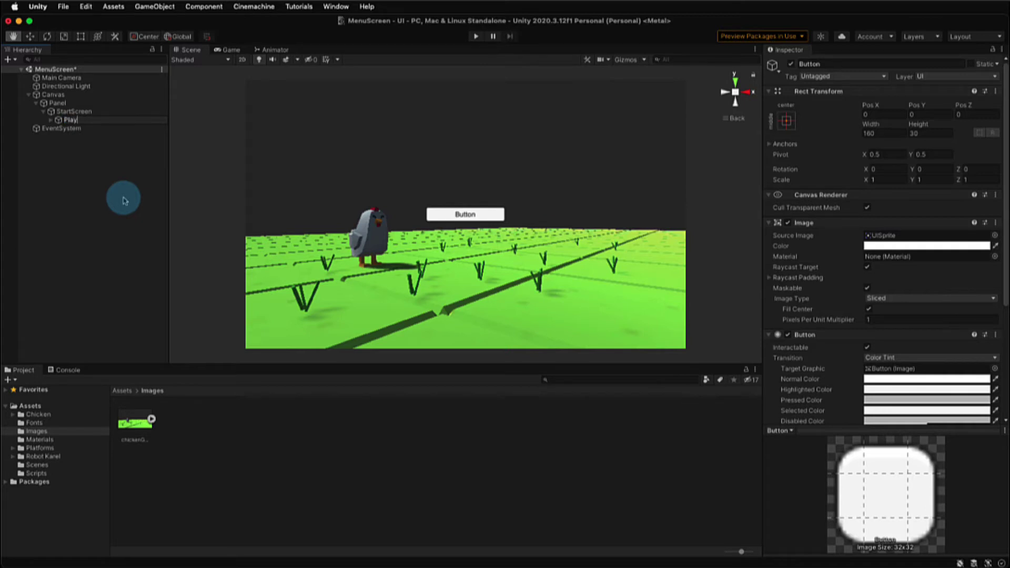
pyautogui.press('Return')
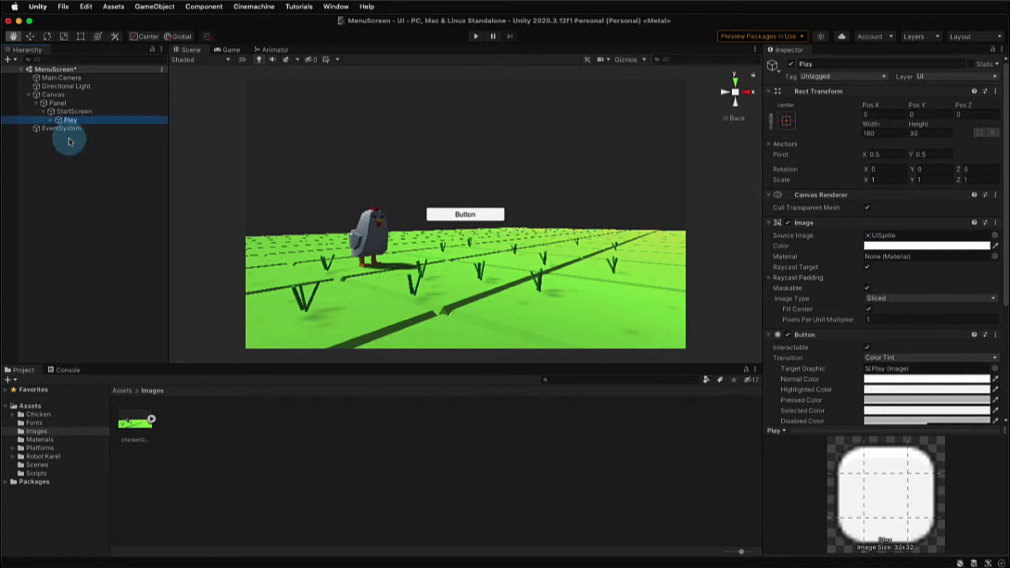
pyautogui.click(51, 120)
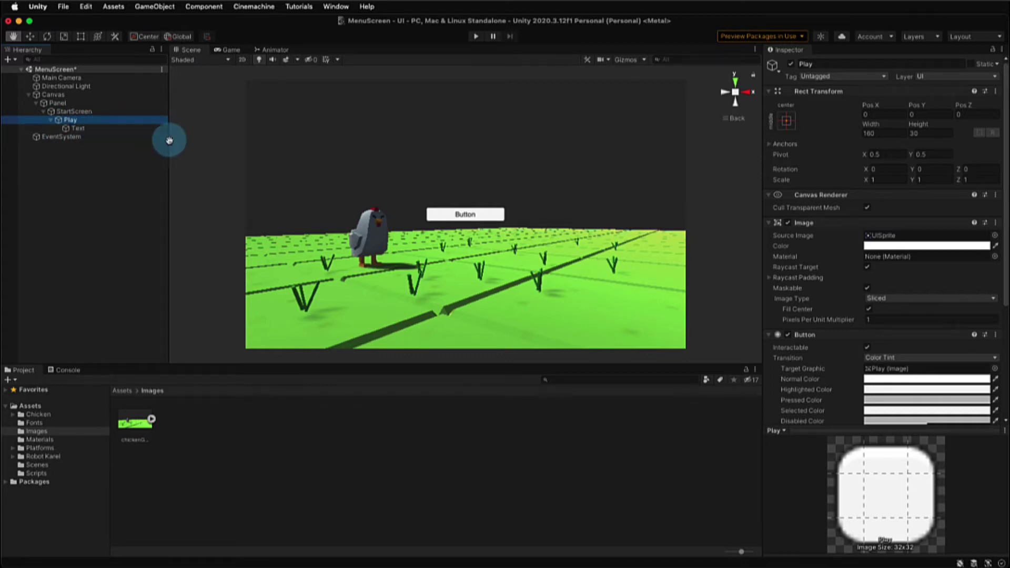
pyautogui.moveTo(438, 215); pyautogui.dragTo(451, 214)
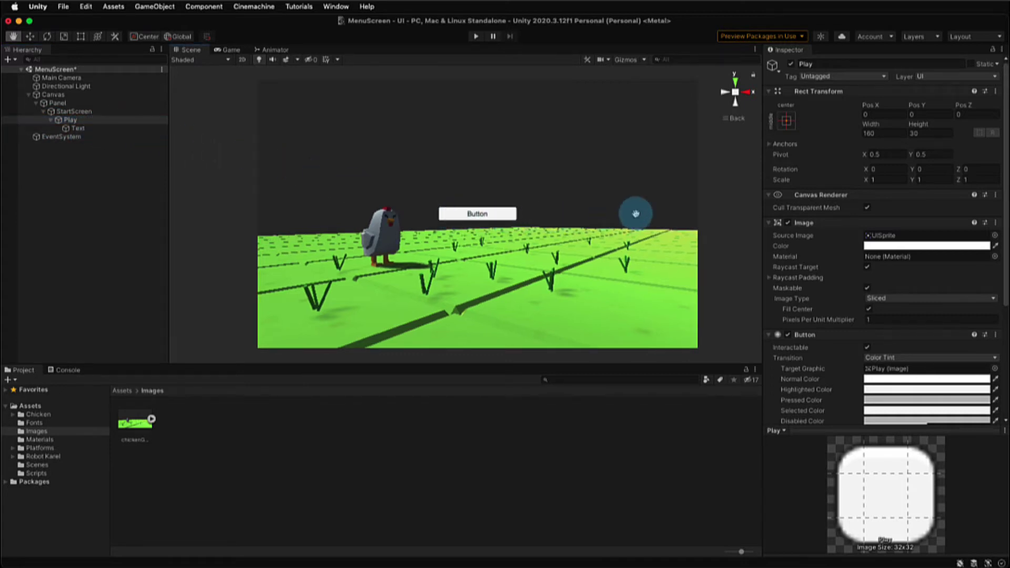
# Anchor the Play button to stretch-stretch and enlarge it toward the canvas's upper right
pyautogui.click(787, 122)
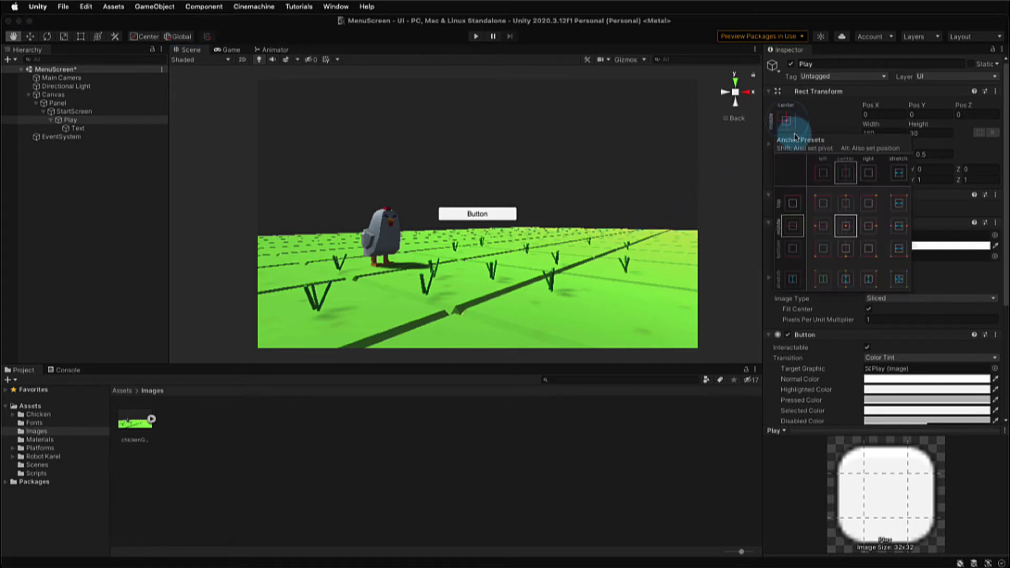
pyautogui.click(900, 280)
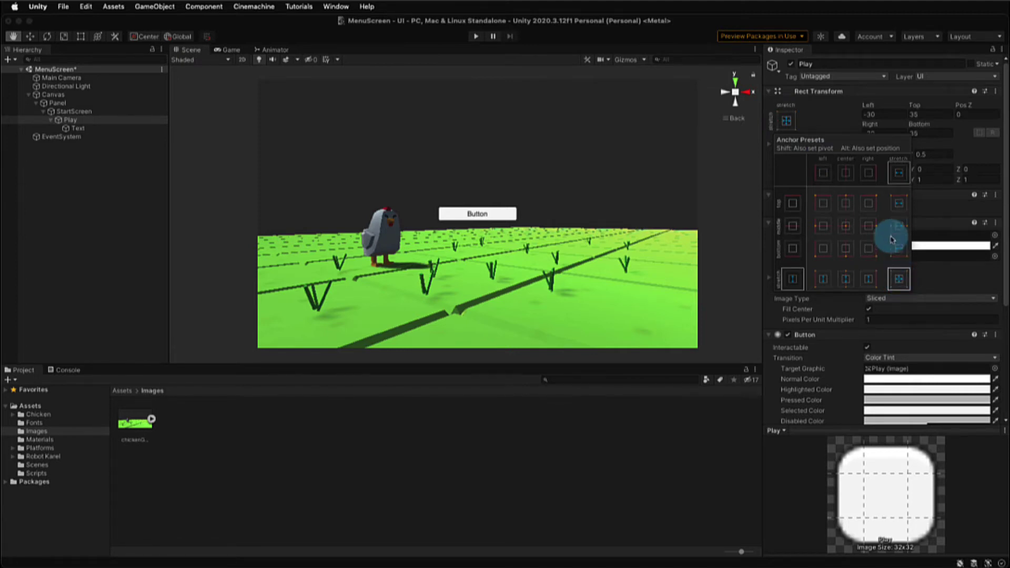
pyautogui.click(823, 115)
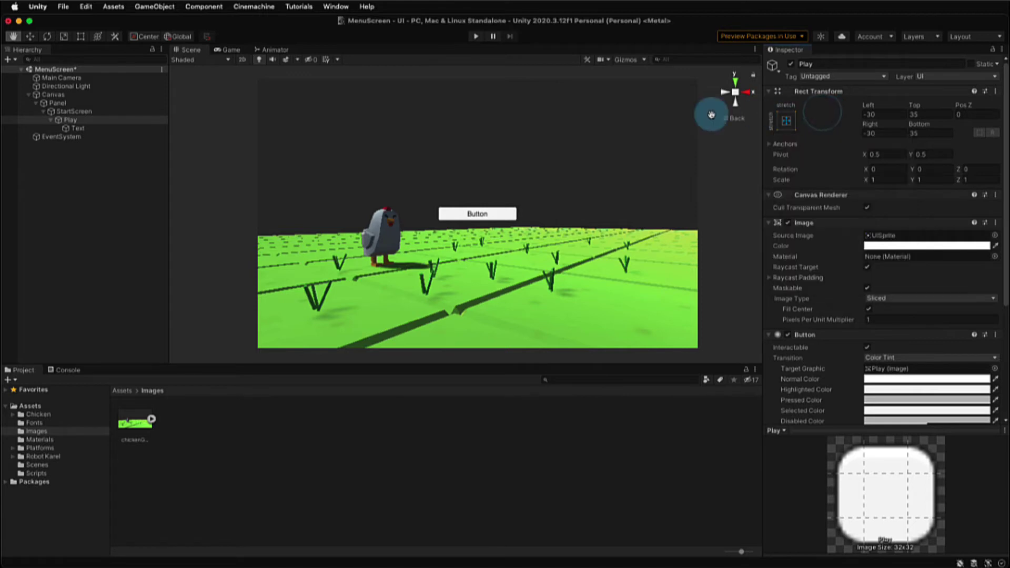
pyautogui.click(82, 38)
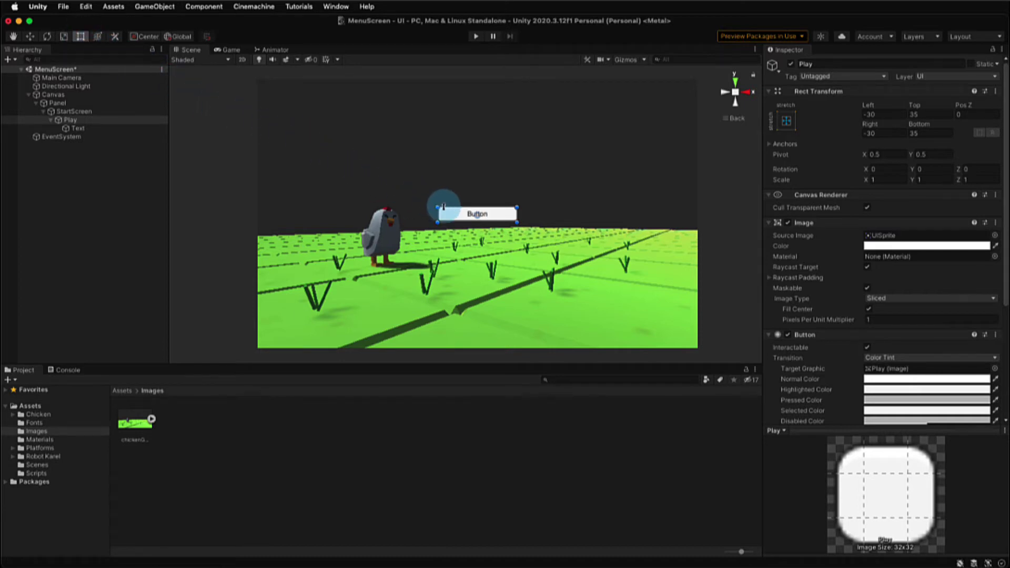
pyautogui.moveTo(498, 219); pyautogui.dragTo(627, 177)
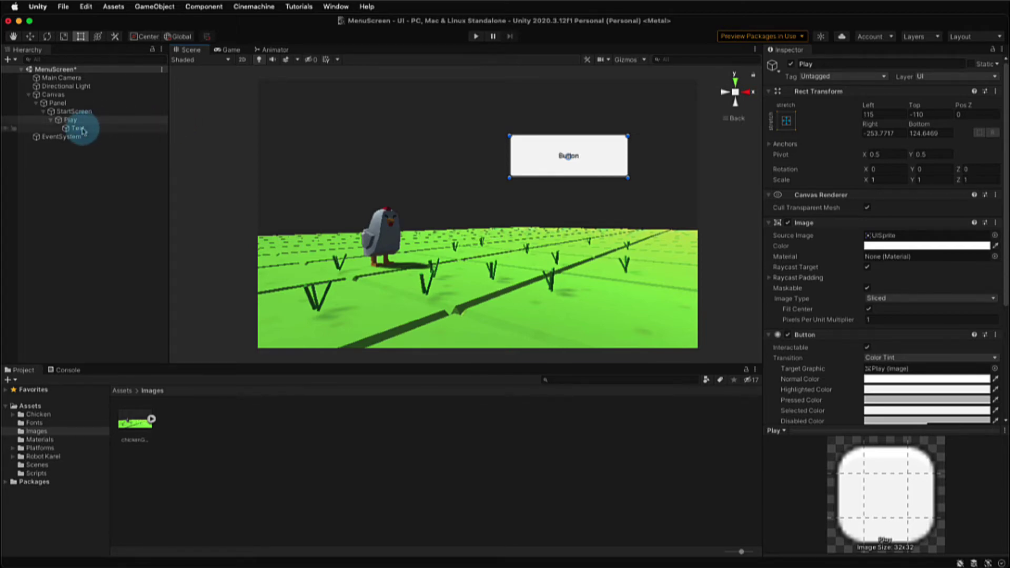
# Change the Play button's label text to PLAY with Normal font style
pyautogui.click(81, 130)
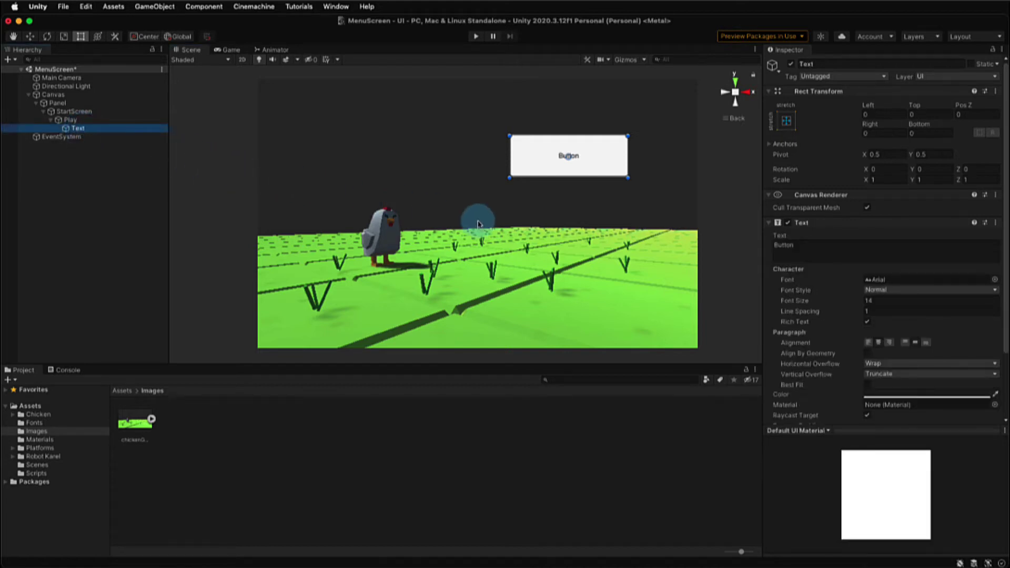
pyautogui.click(789, 245)
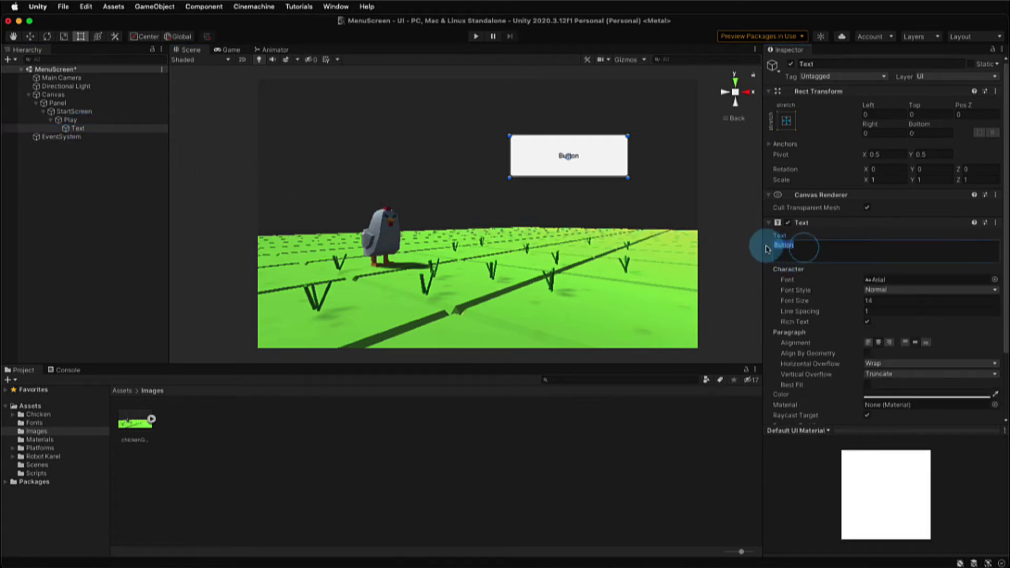
pyautogui.write('Pl')
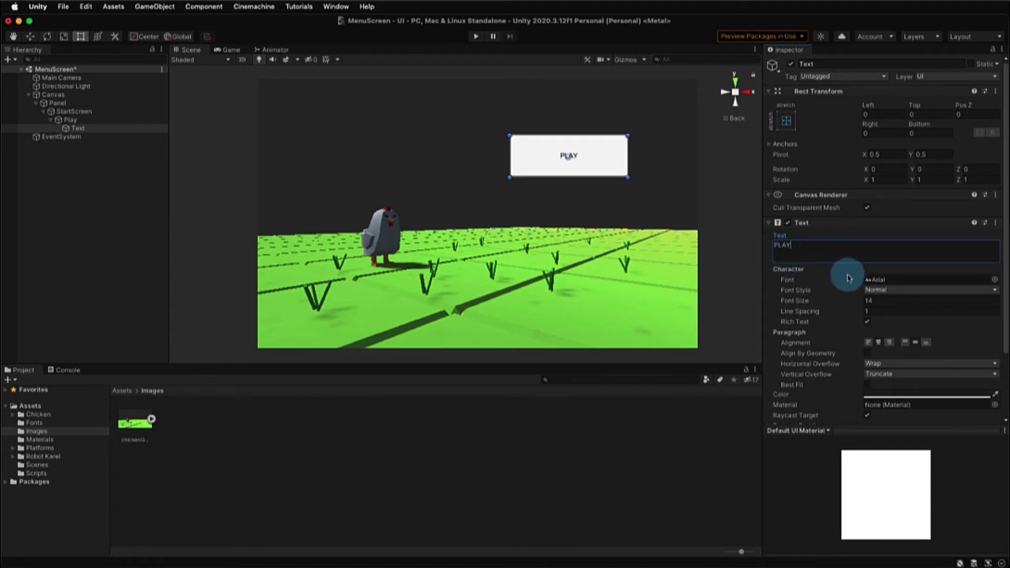
pyautogui.click(901, 292)
pyautogui.click(897, 303)
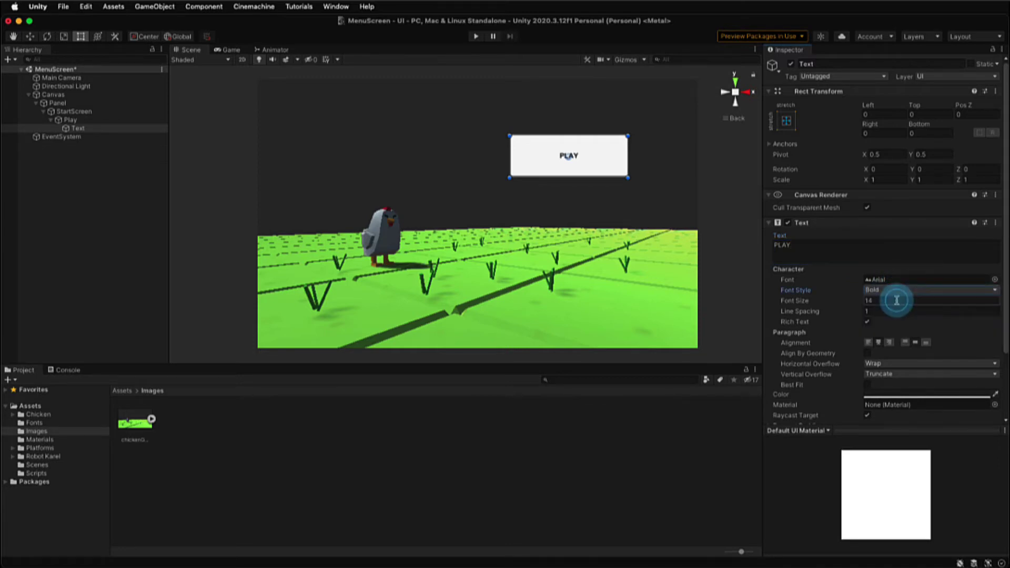
pyautogui.click(897, 291)
pyautogui.click(896, 302)
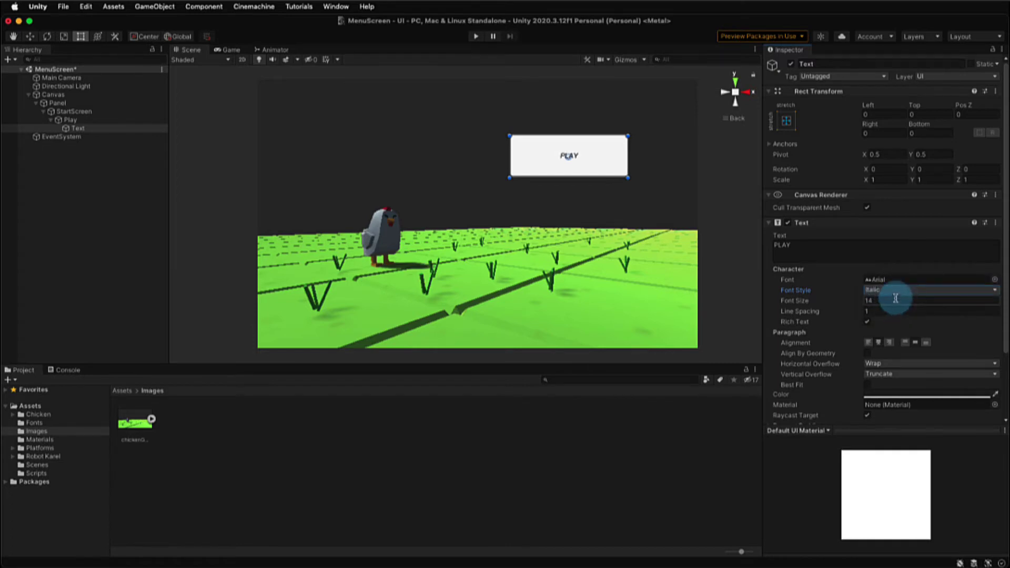
pyautogui.click(896, 291)
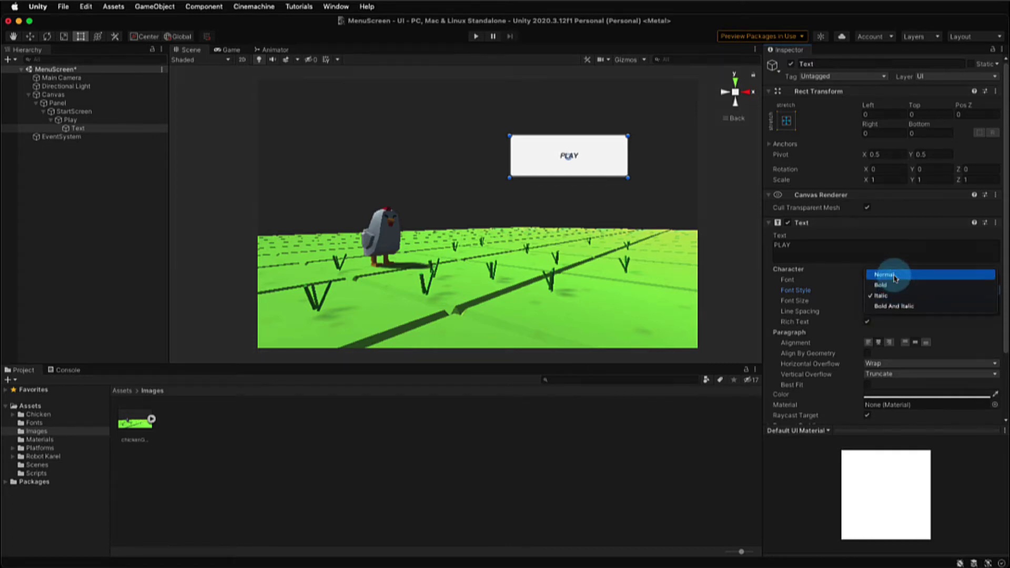
pyautogui.click(893, 274)
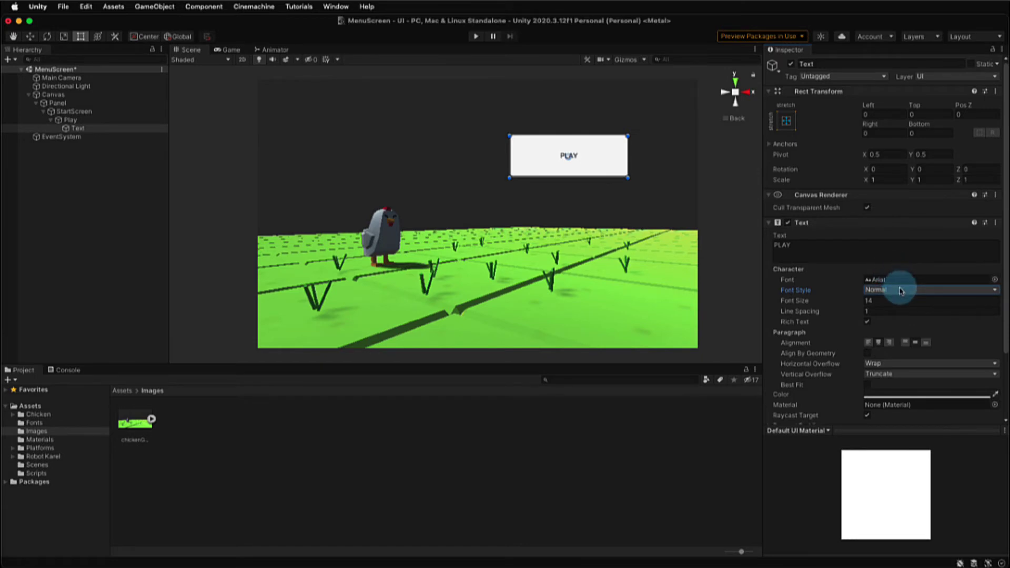
# Set the label's font size to 56 and centre it vertically
pyautogui.click(888, 300)
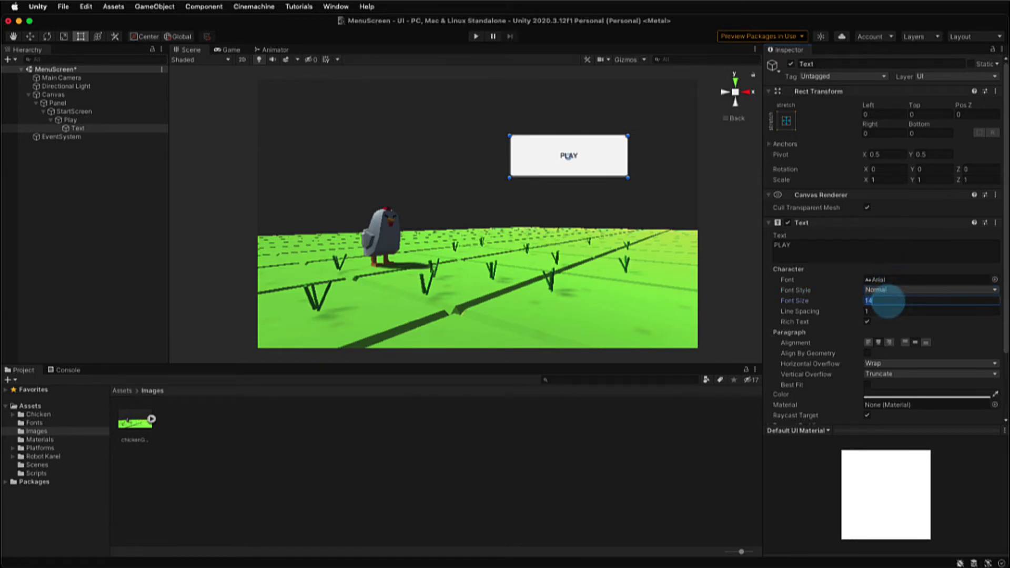
pyautogui.write('64')
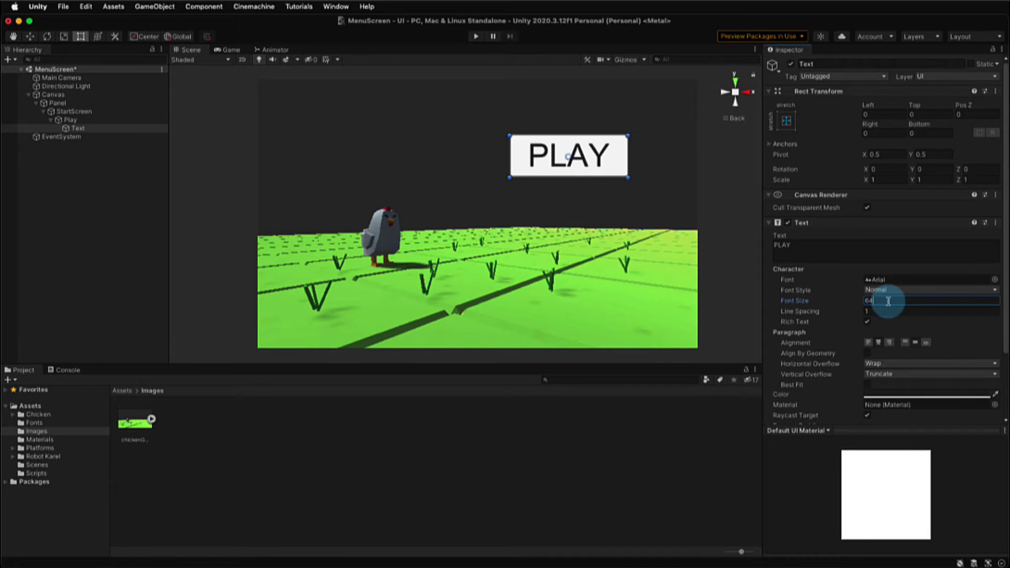
pyautogui.press('BackSpace')
pyautogui.press('BackSpace')
pyautogui.write('56')
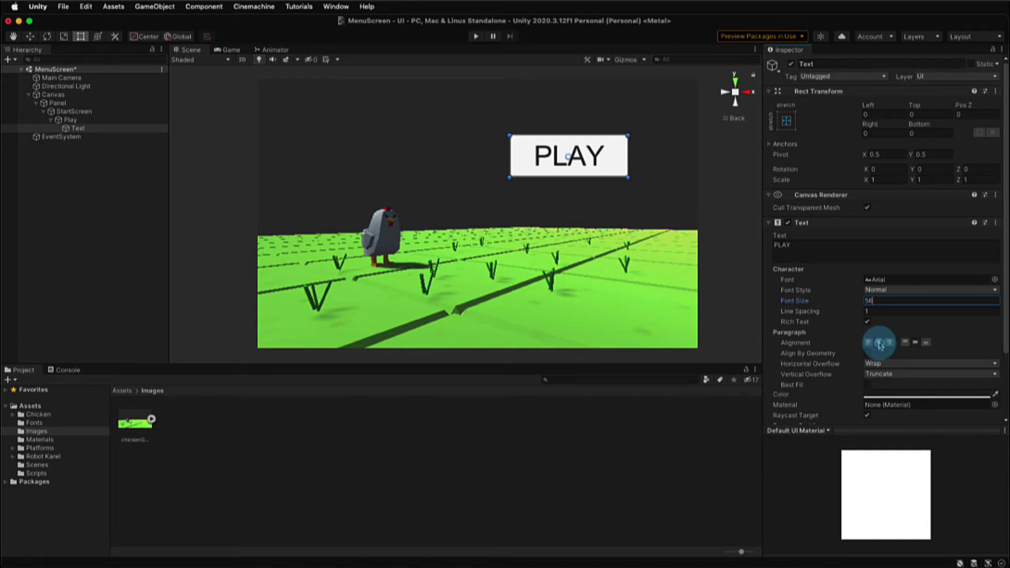
pyautogui.click(916, 345)
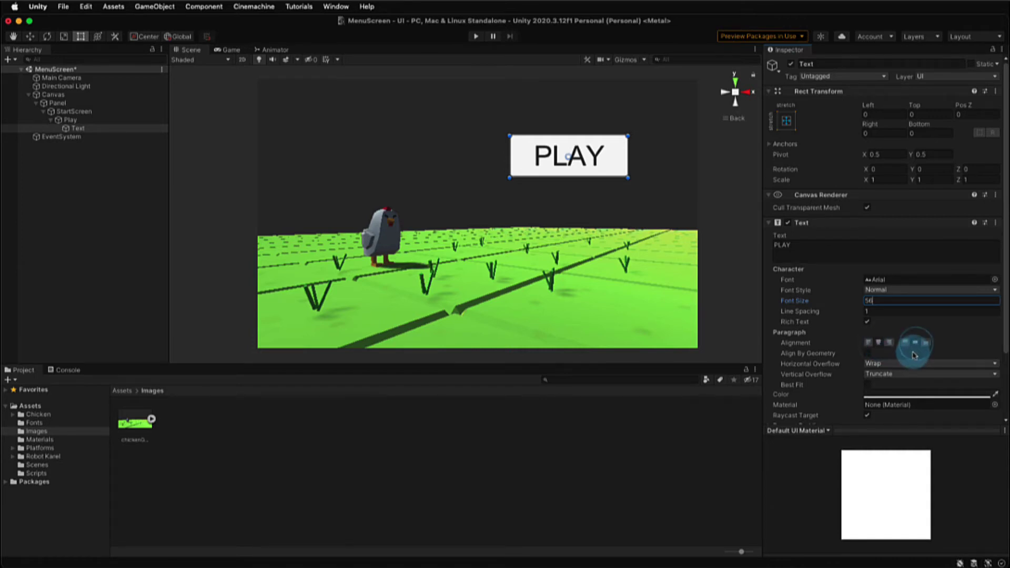
pyautogui.scroll(-2, 912, 389)
pyautogui.scroll(-1, 912, 389)
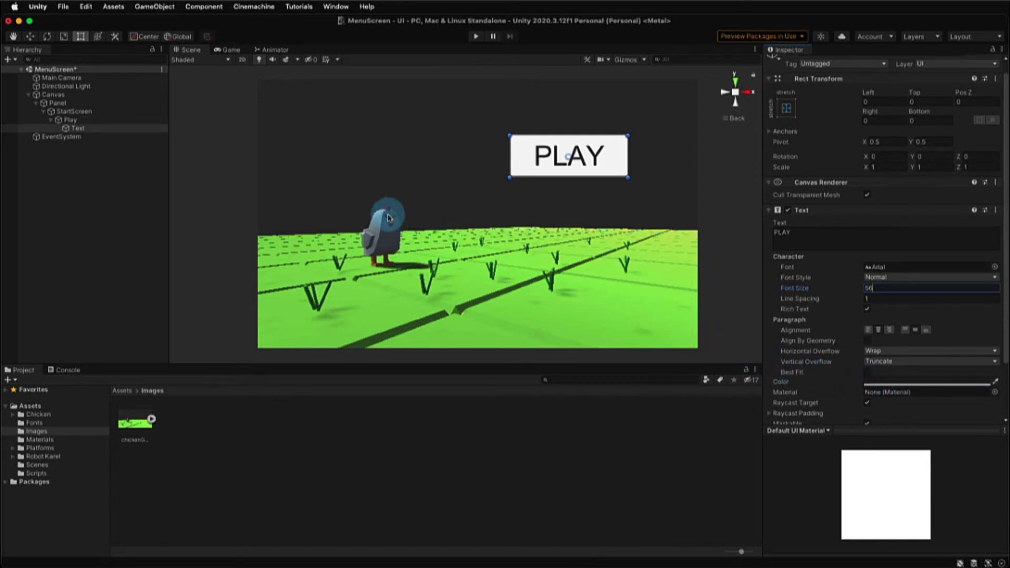
# Tint the Play button's Normal Color light blue, hex 34ACE0
pyautogui.click(80, 121)
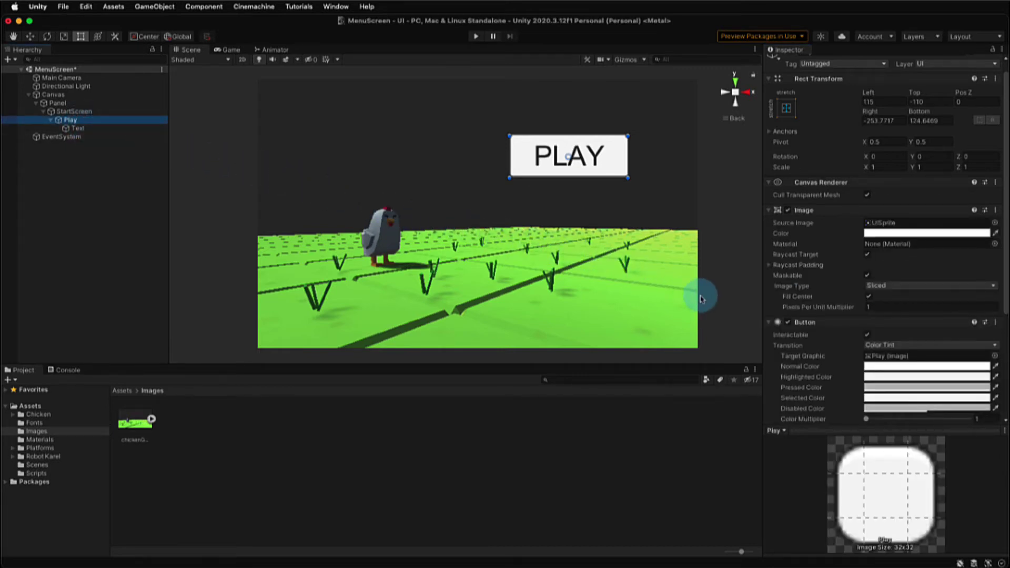
pyautogui.scroll(-3, 902, 364)
pyautogui.scroll(-5, 911, 368)
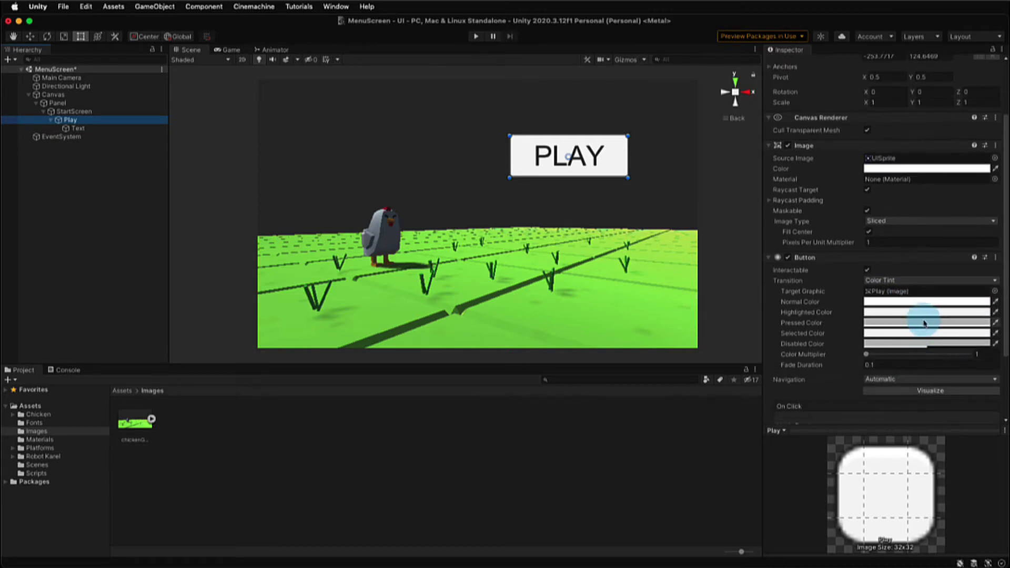
pyautogui.click(916, 303)
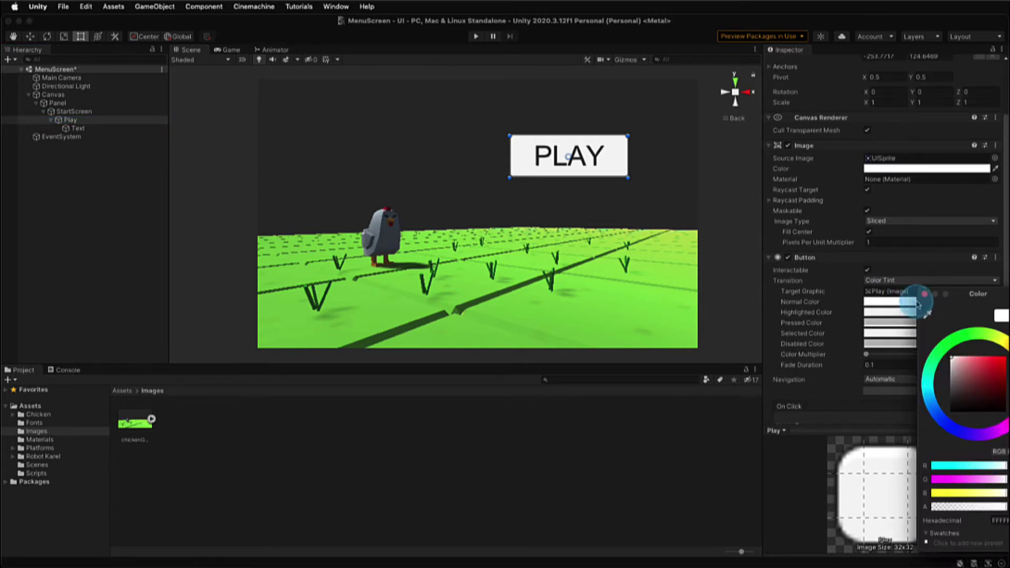
pyautogui.click(930, 400)
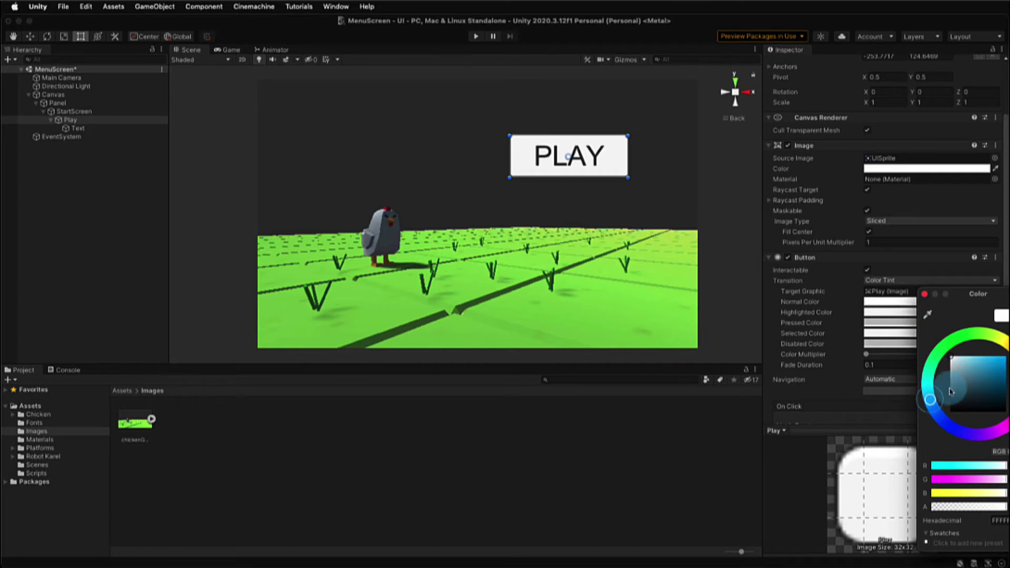
pyautogui.moveTo(953, 389); pyautogui.dragTo(992, 364)
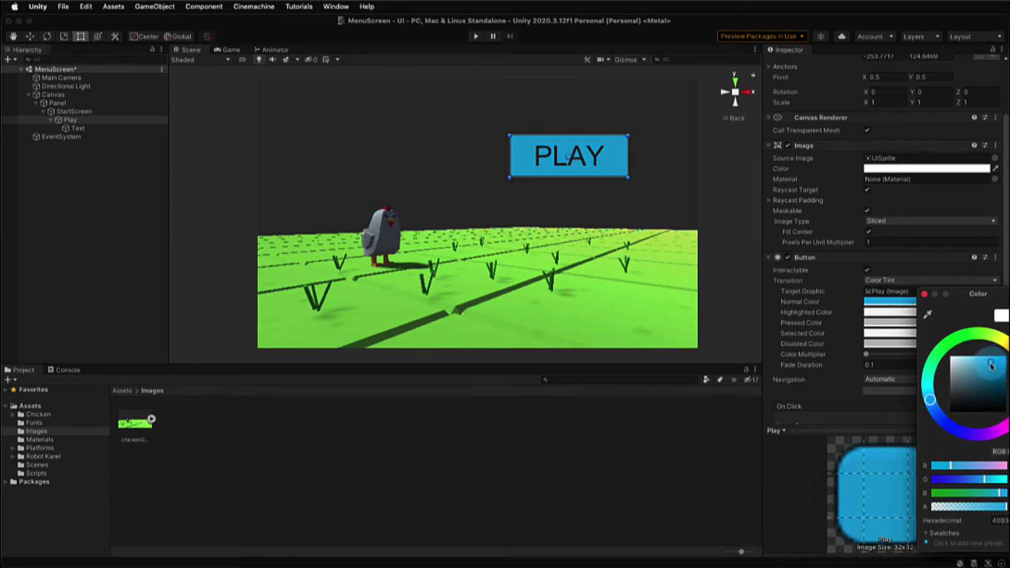
pyautogui.moveTo(991, 364); pyautogui.dragTo(995, 364)
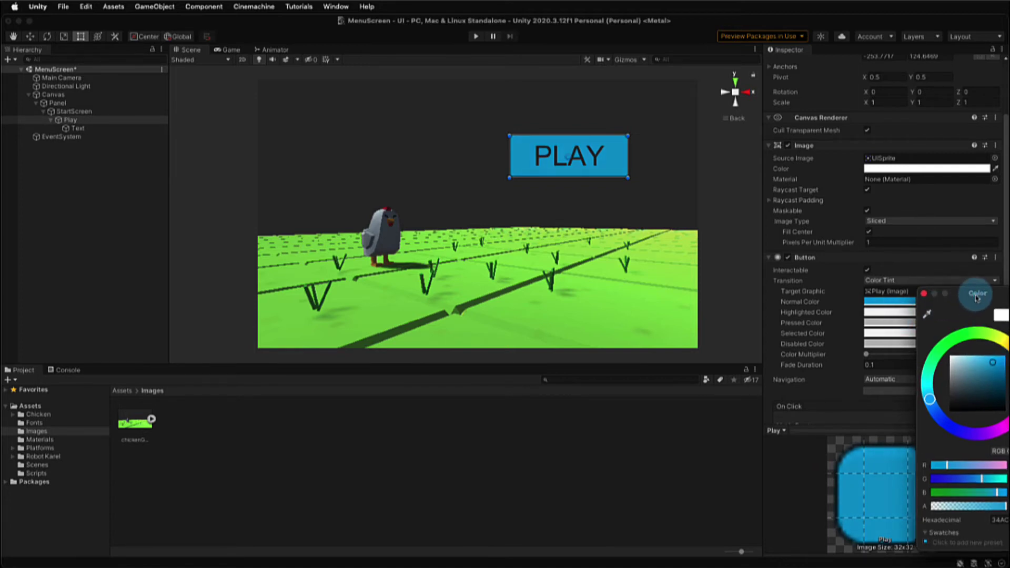
pyautogui.moveTo(981, 297); pyautogui.dragTo(677, 281)
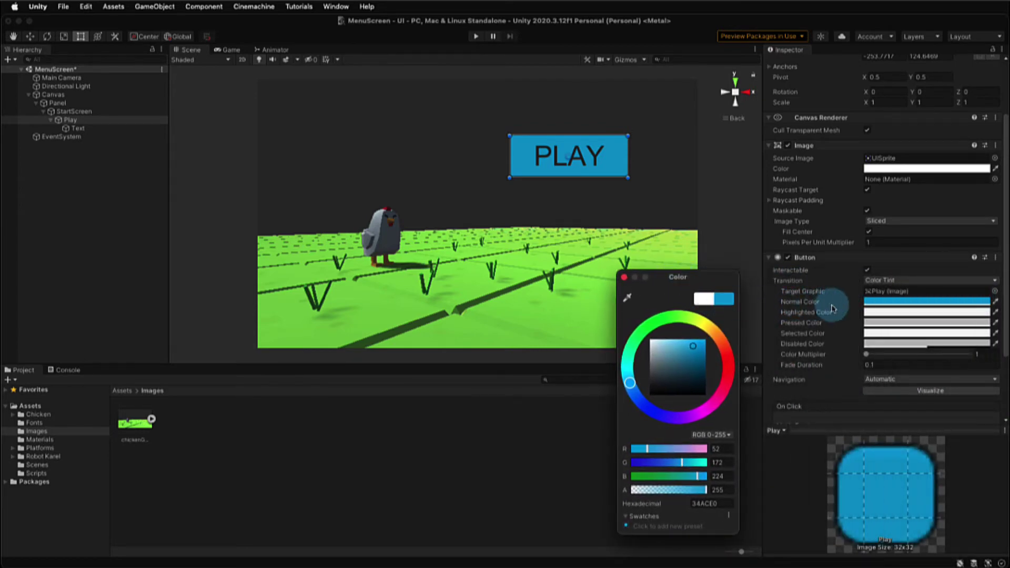
# Sample the button's blue for the Highlighted and Pressed tints, making Pressed slightly darker
pyautogui.click(888, 313)
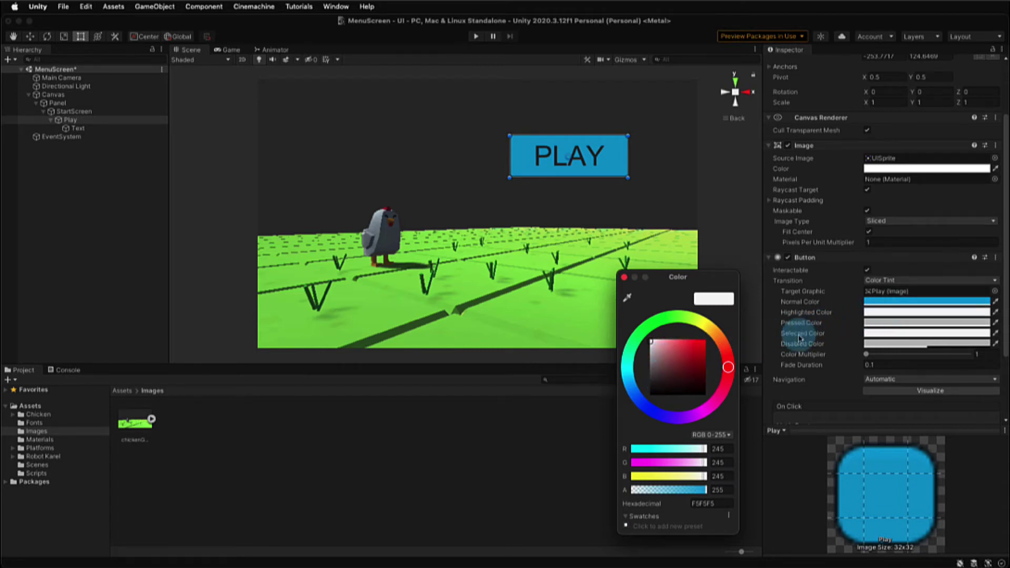
pyautogui.click(627, 297)
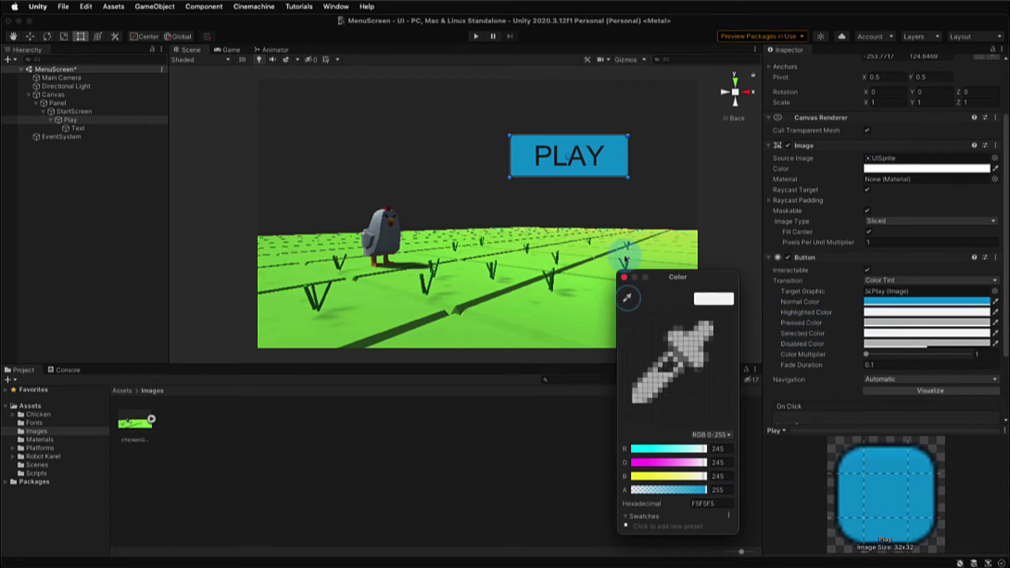
pyautogui.click(612, 161)
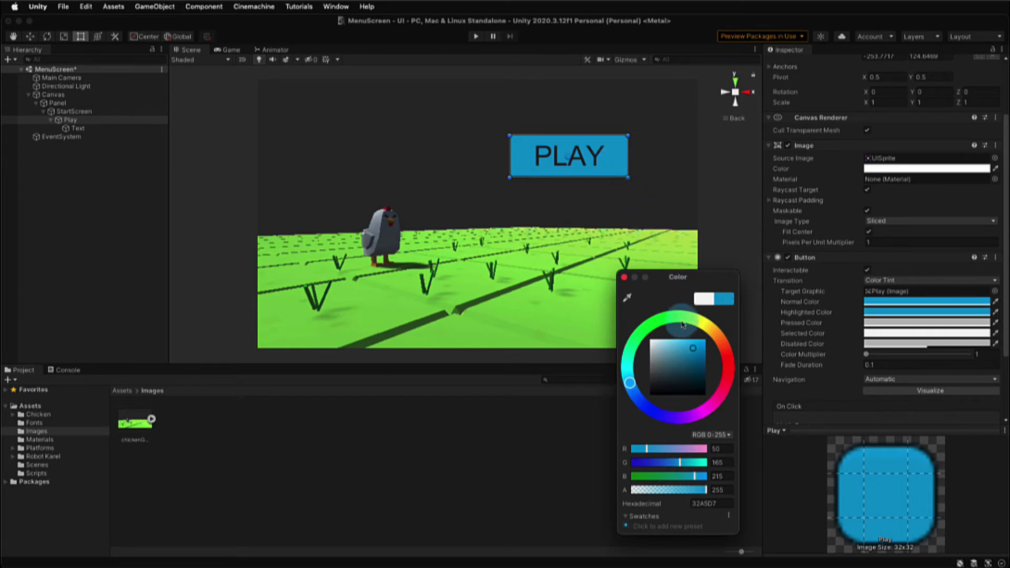
pyautogui.moveTo(693, 350); pyautogui.dragTo(693, 345)
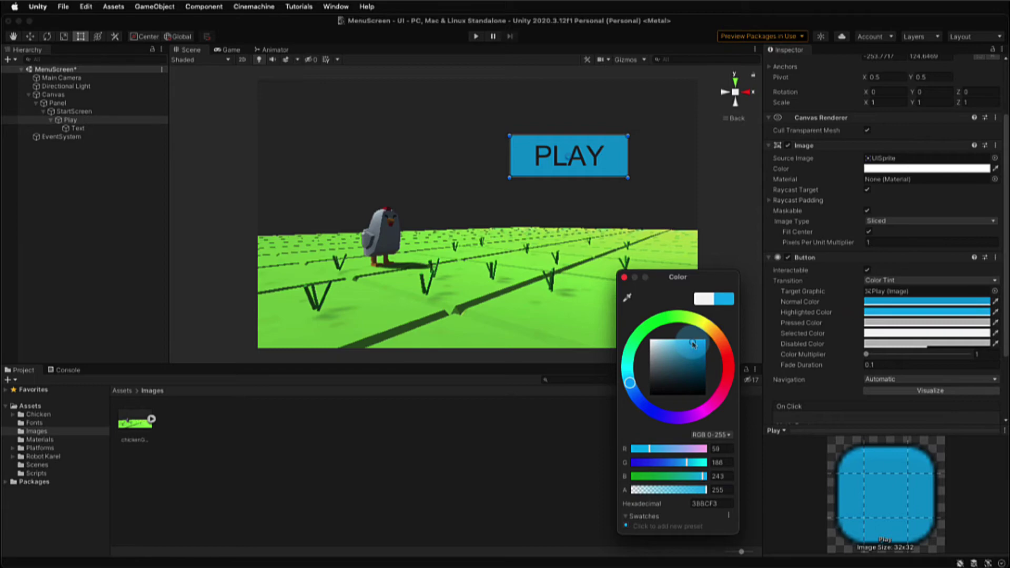
pyautogui.click(881, 322)
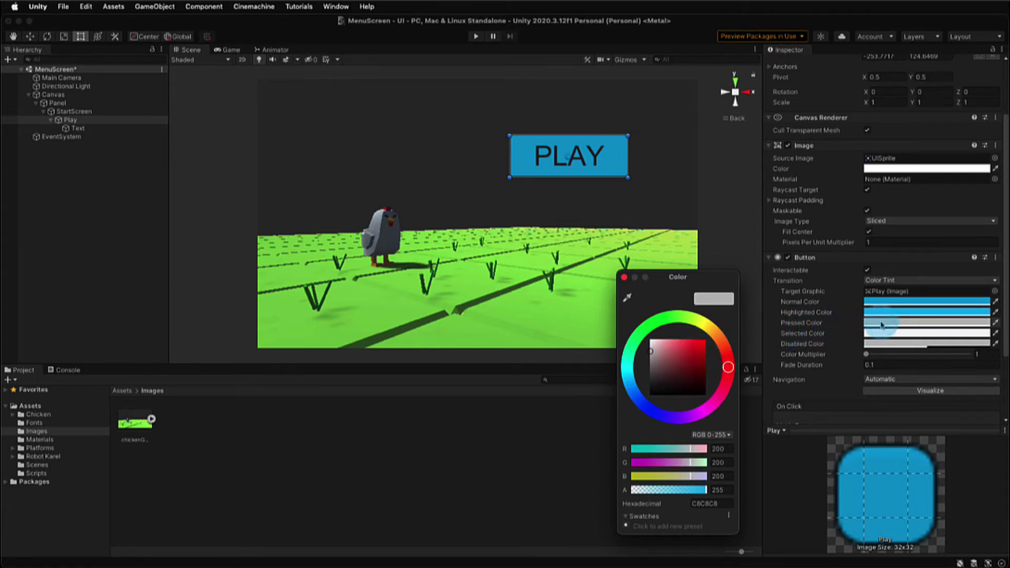
pyautogui.click(628, 299)
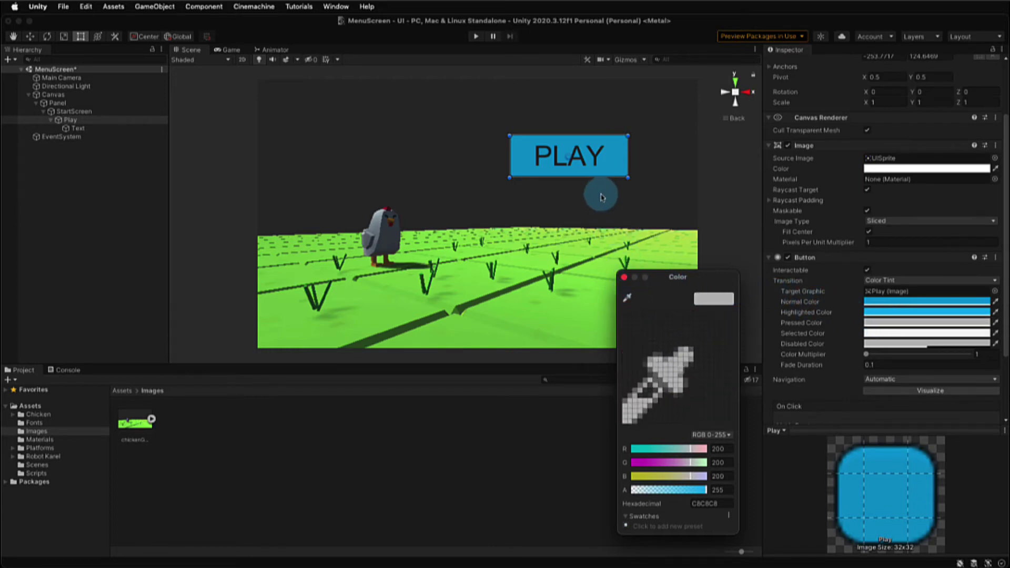
pyautogui.click(608, 168)
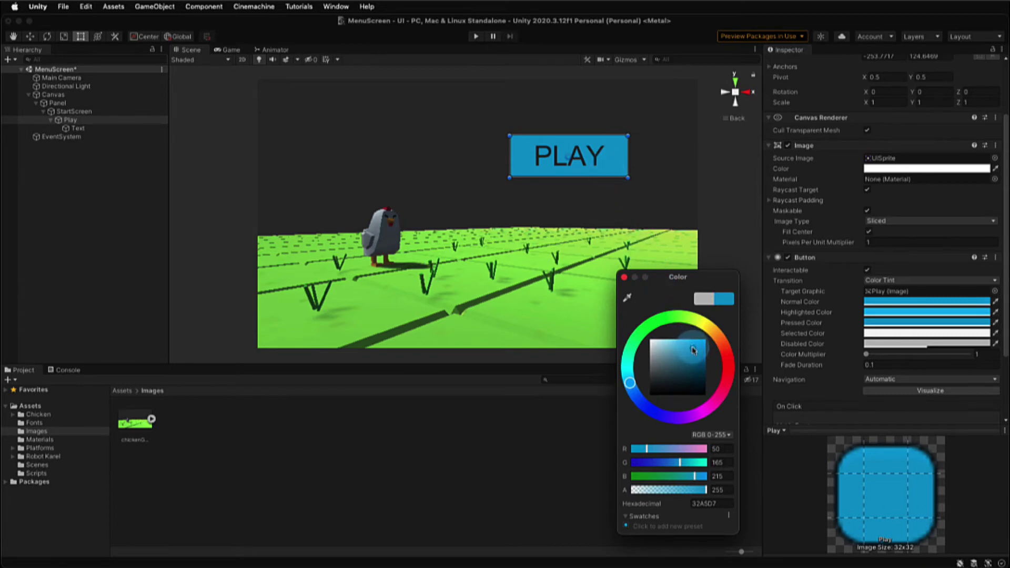
pyautogui.moveTo(694, 351); pyautogui.dragTo(693, 356)
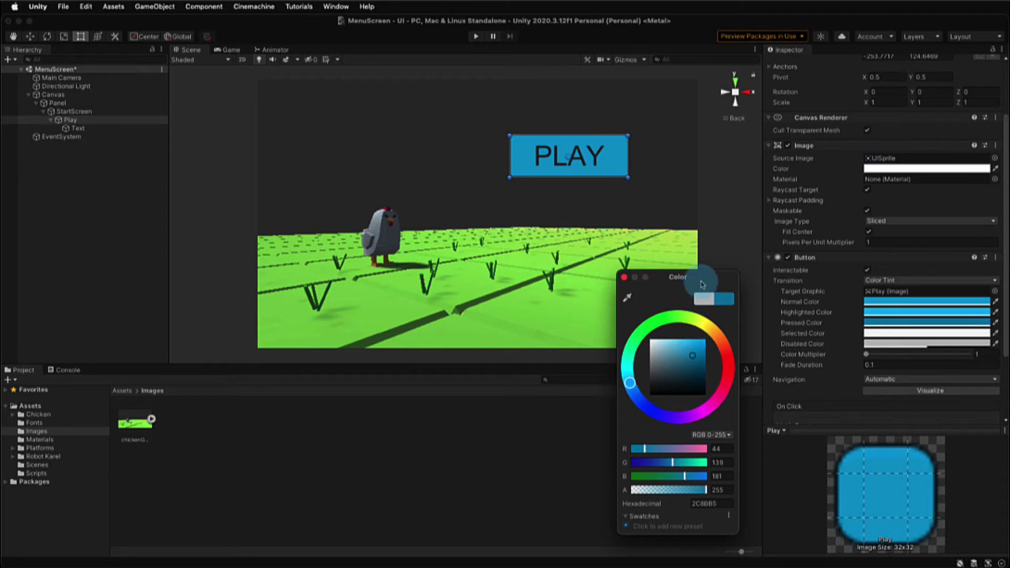
# Sample the same blue for the Selected tint and widen the PLAY button slightly
pyautogui.click(870, 334)
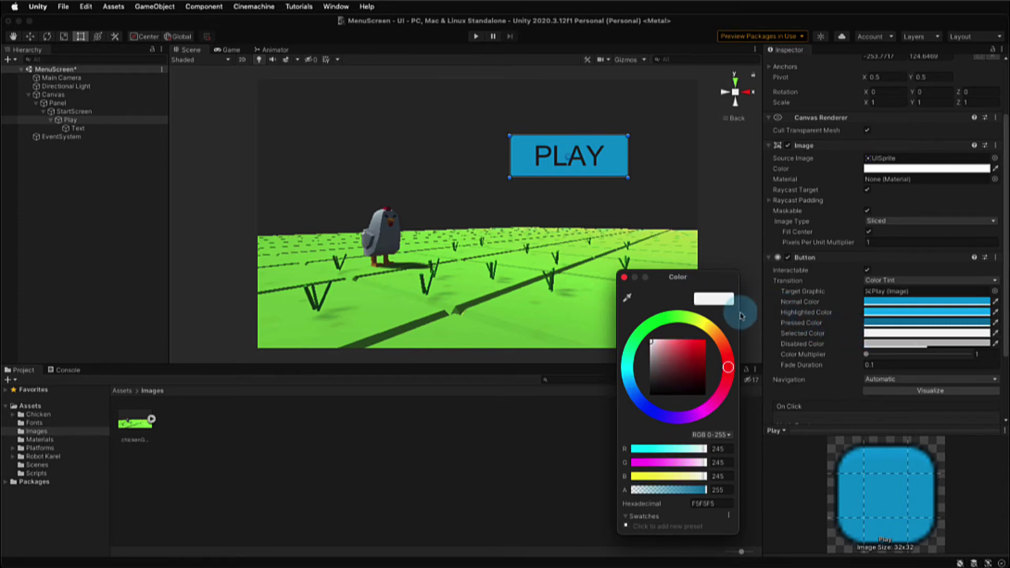
pyautogui.click(629, 300)
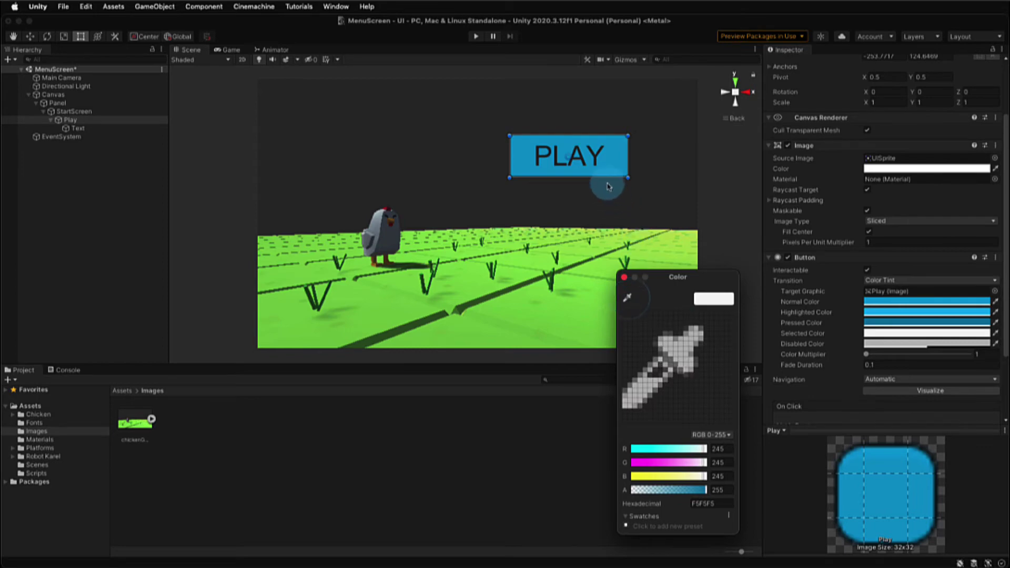
pyautogui.click(611, 167)
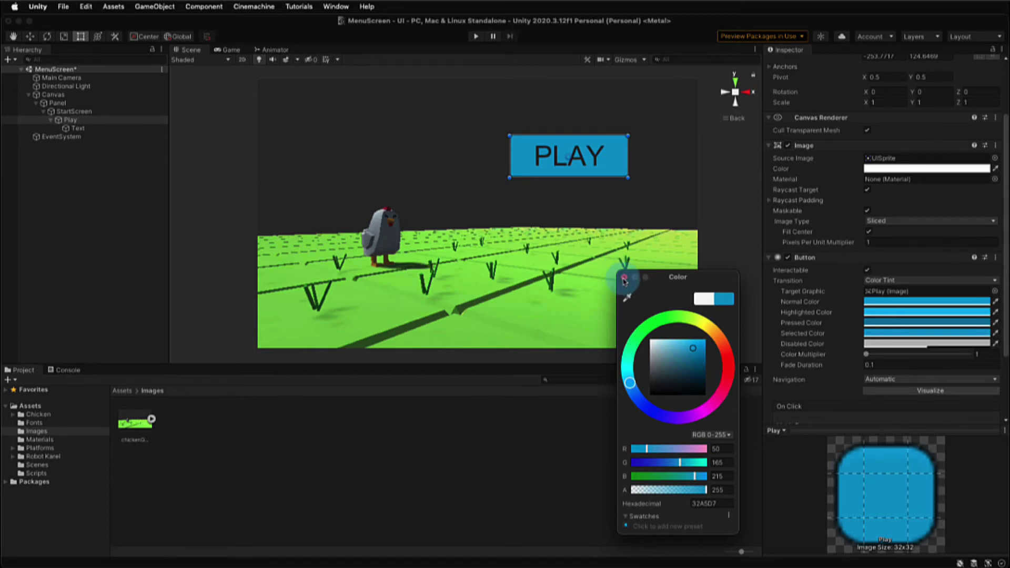
pyautogui.click(624, 277)
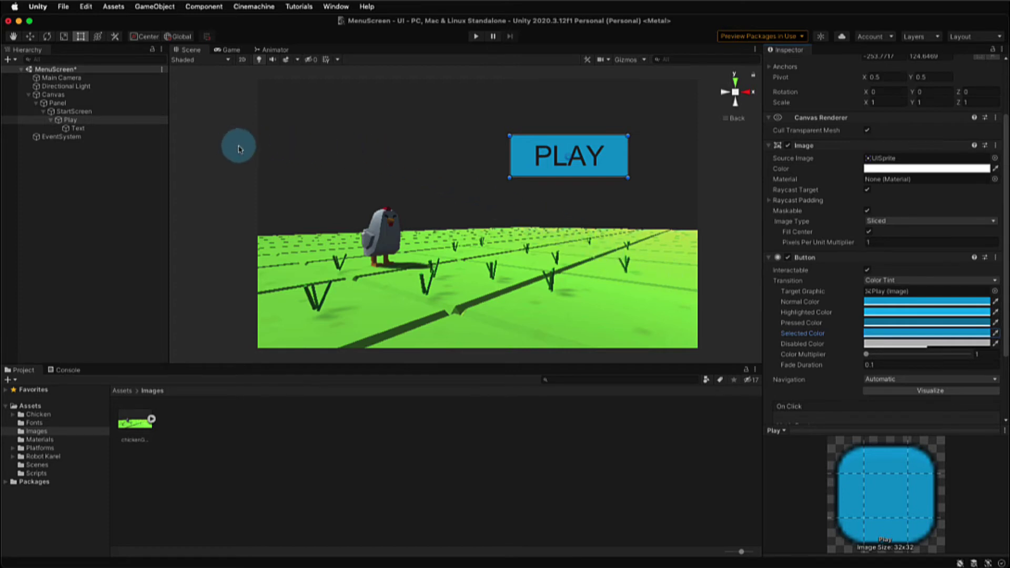
pyautogui.moveTo(509, 179); pyautogui.dragTo(502, 179)
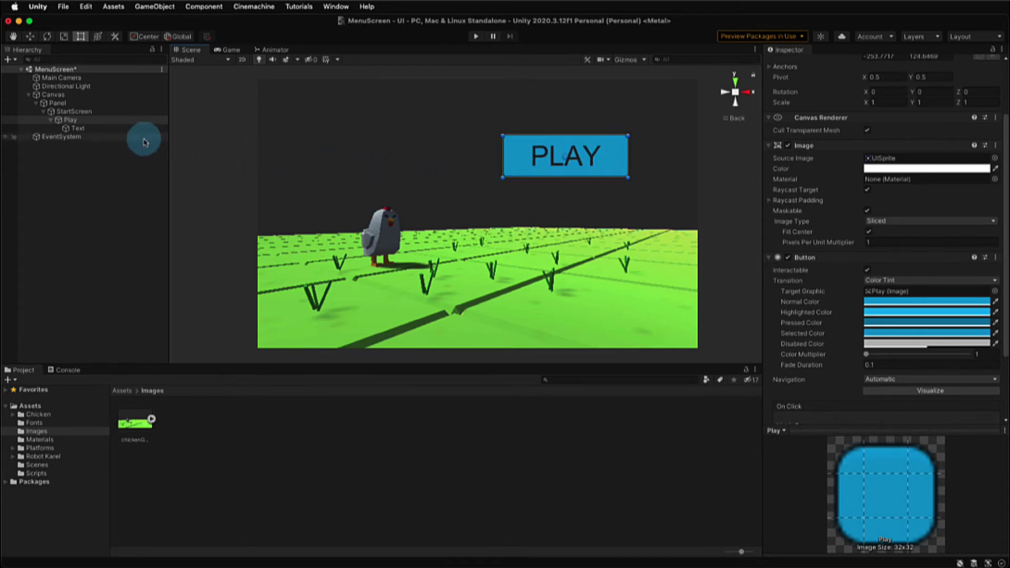
pyautogui.click(79, 128)
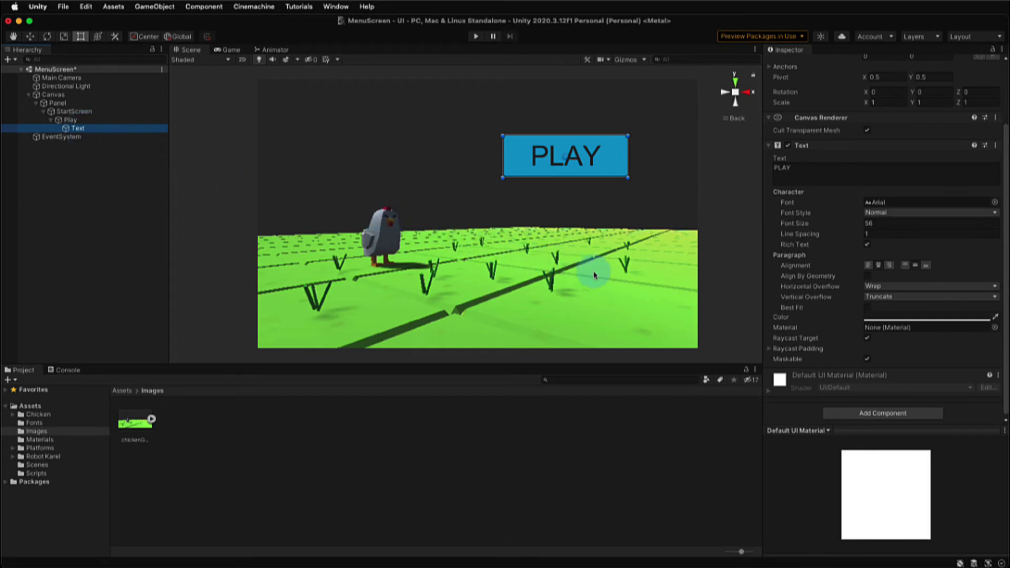
# Make the PLAY label's text colour white
pyautogui.click(877, 318)
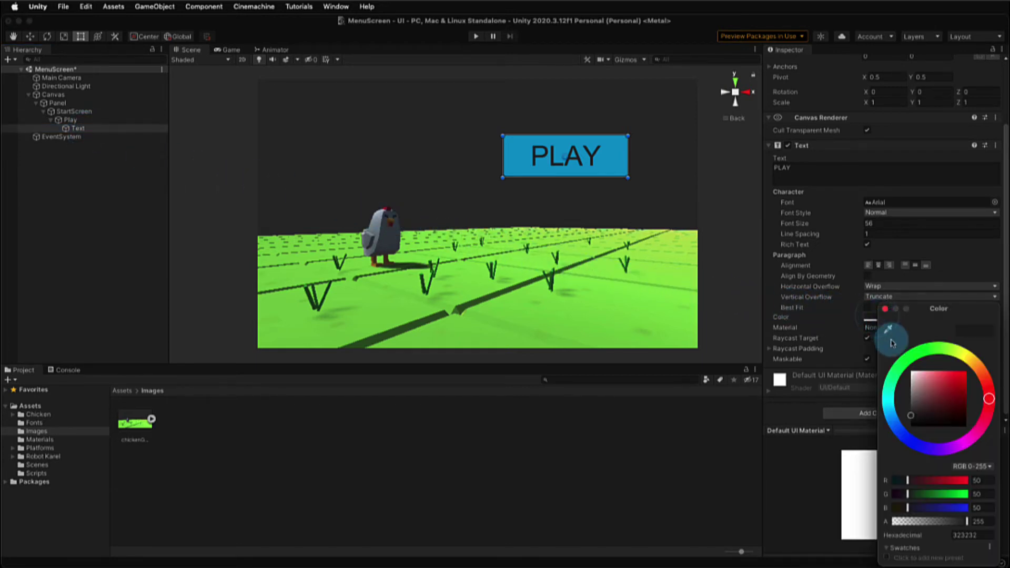
pyautogui.moveTo(912, 418); pyautogui.dragTo(912, 373)
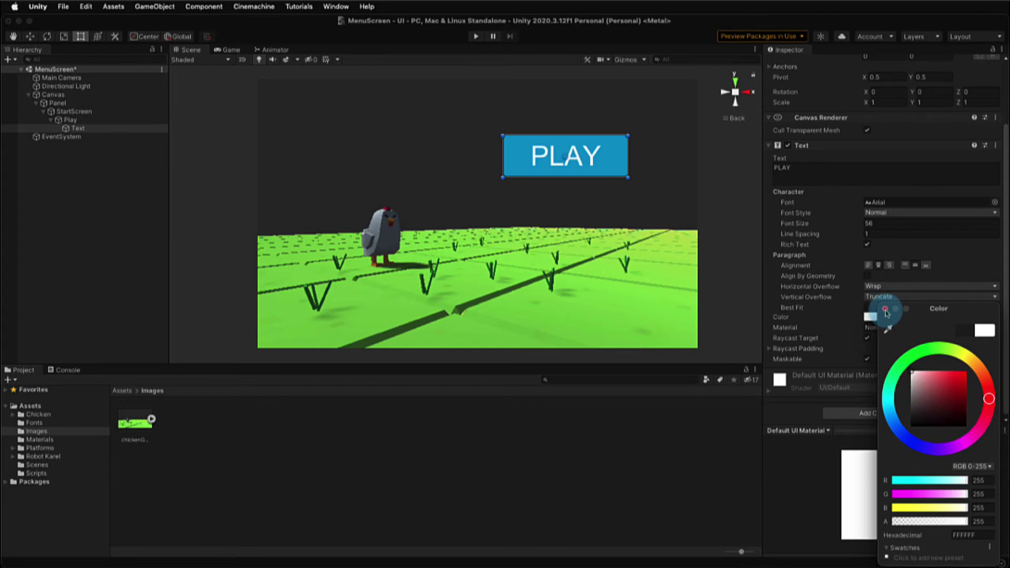
pyautogui.click(885, 310)
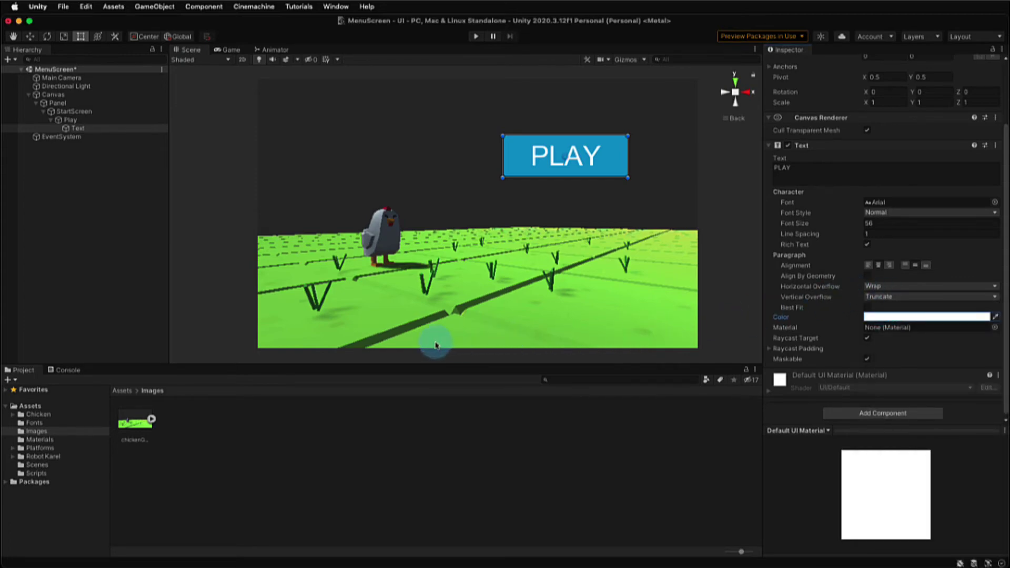
# Apply the LuckiestGuy-Regular font to the PLAY label and nudge it slightly lower
pyautogui.click(40, 424)
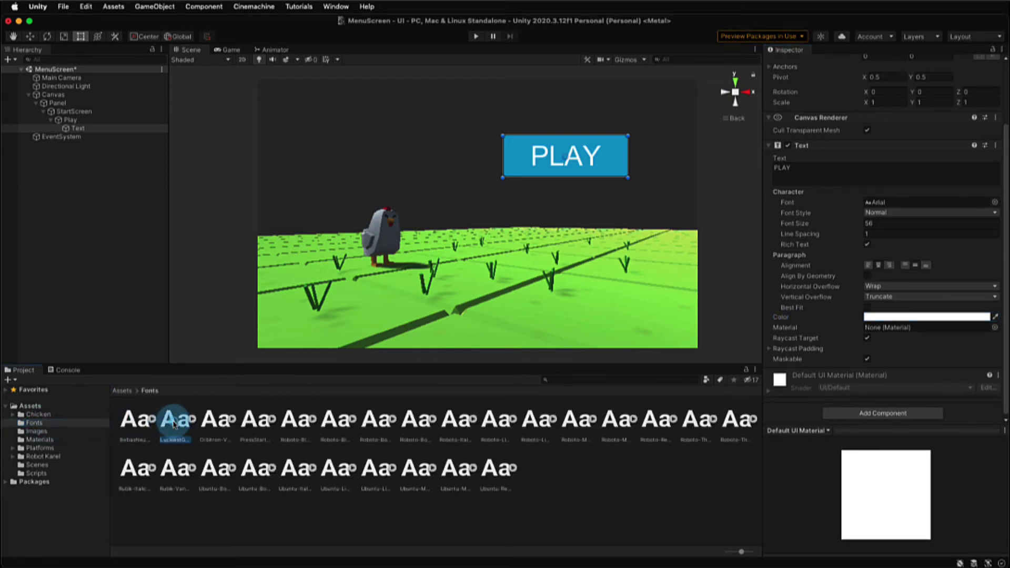
pyautogui.moveTo(173, 423); pyautogui.dragTo(875, 205)
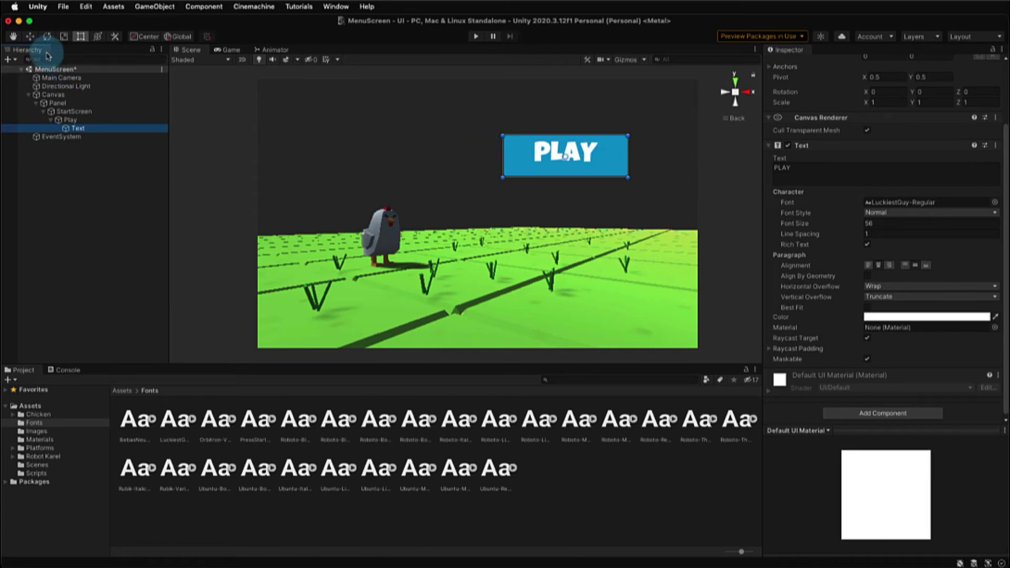
pyautogui.click(32, 37)
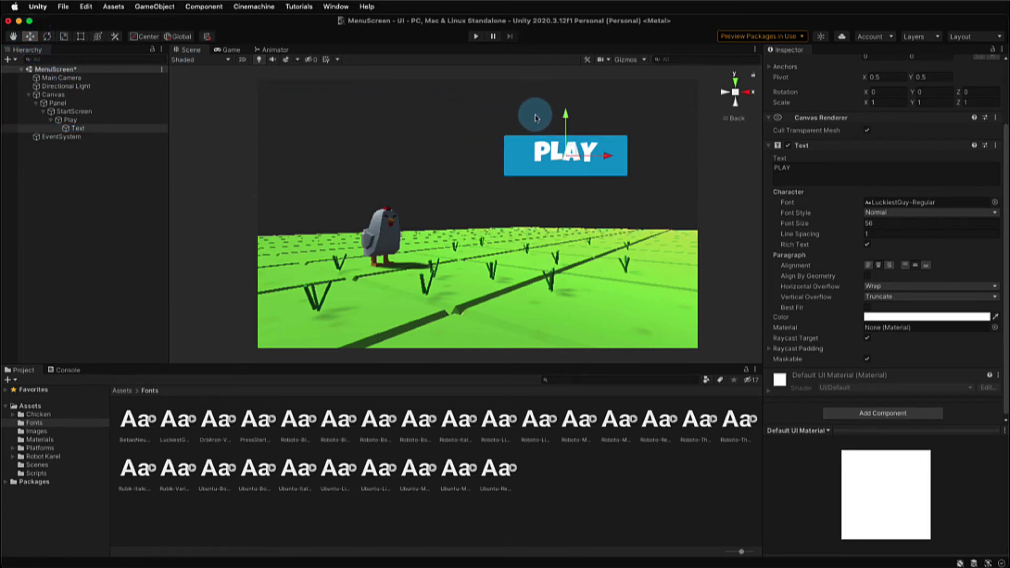
pyautogui.moveTo(565, 115); pyautogui.dragTo(566, 120)
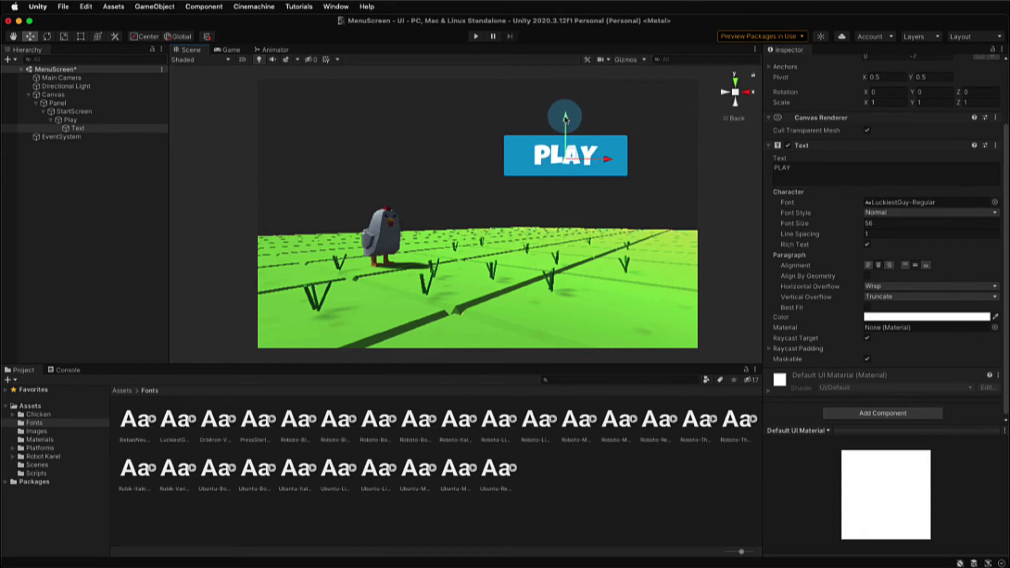
pyautogui.click(393, 110)
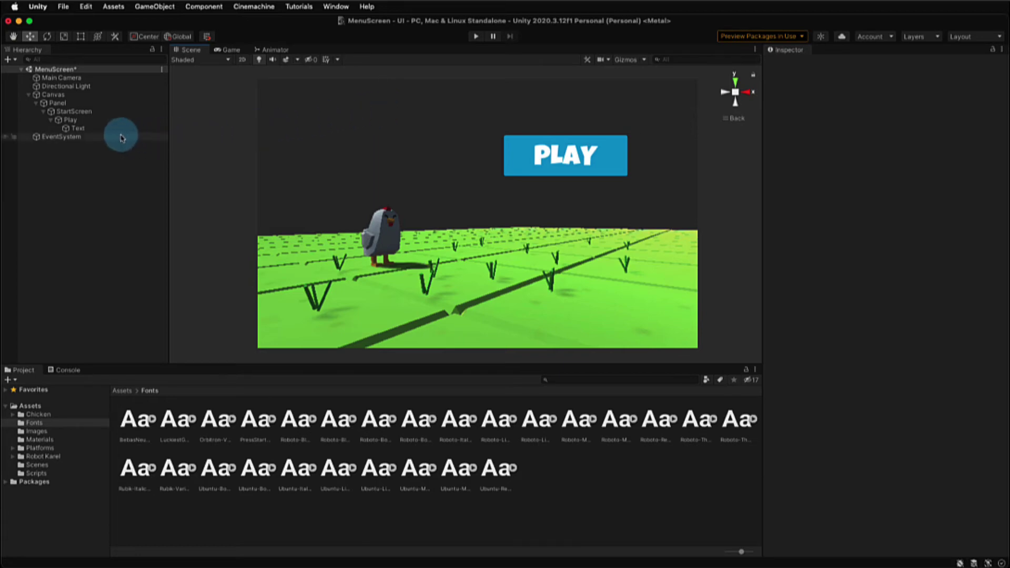
pyautogui.rightClick(68, 121)
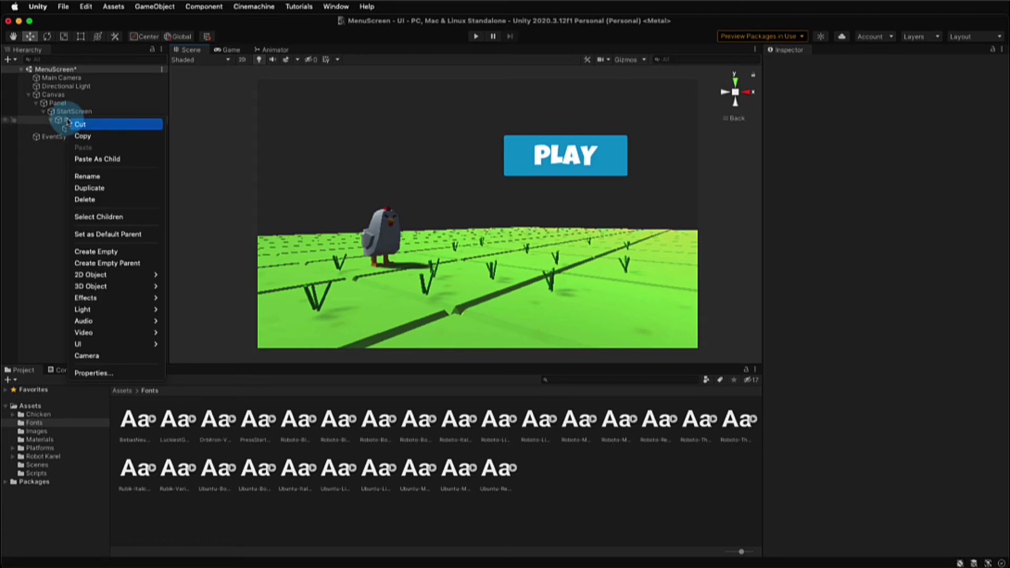
pyautogui.click(98, 187)
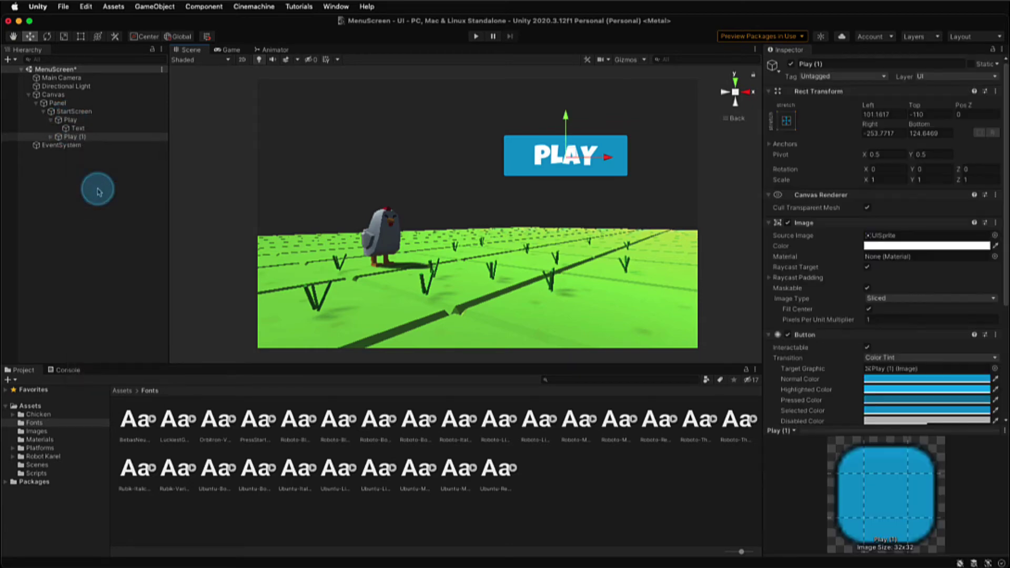
pyautogui.rightClick(74, 138)
pyautogui.click(87, 190)
pyautogui.write('Options')
pyautogui.click(565, 117)
pyautogui.moveTo(566, 116); pyautogui.dragTo(566, 171)
pyautogui.click(50, 136)
pyautogui.rightClick(74, 137)
pyautogui.click(99, 205)
pyautogui.rightClick(76, 152)
pyautogui.click(103, 210)
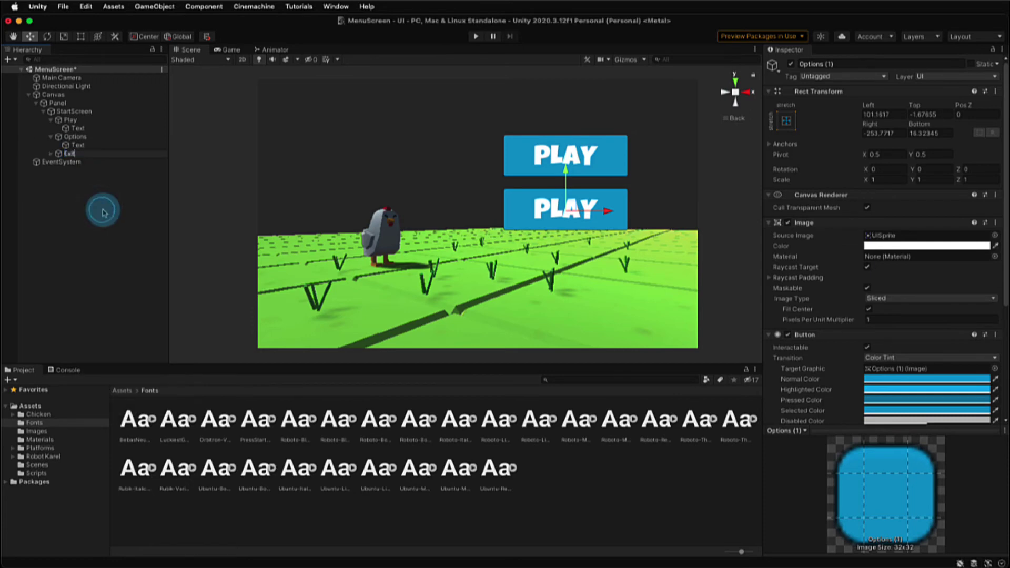
pyautogui.write('Exit')
pyautogui.click(51, 153)
pyautogui.moveTo(613, 212); pyautogui.dragTo(613, 263)
pyautogui.click(78, 128)
pyautogui.click(76, 137)
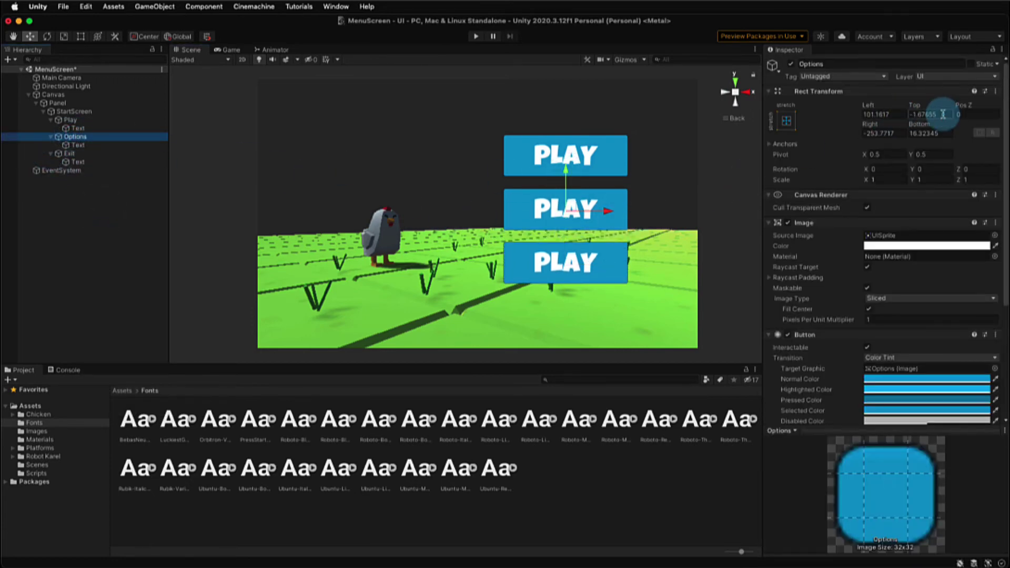
pyautogui.click(73, 119)
pyautogui.click(933, 114)
pyautogui.click(116, 153)
pyautogui.click(928, 114)
pyautogui.write('110')
pyautogui.click(74, 111)
pyautogui.moveTo(581, 211); pyautogui.dragTo(562, 211)
pyautogui.click(77, 145)
pyautogui.doubleClick(789, 245)
pyautogui.write('OPTIONS')
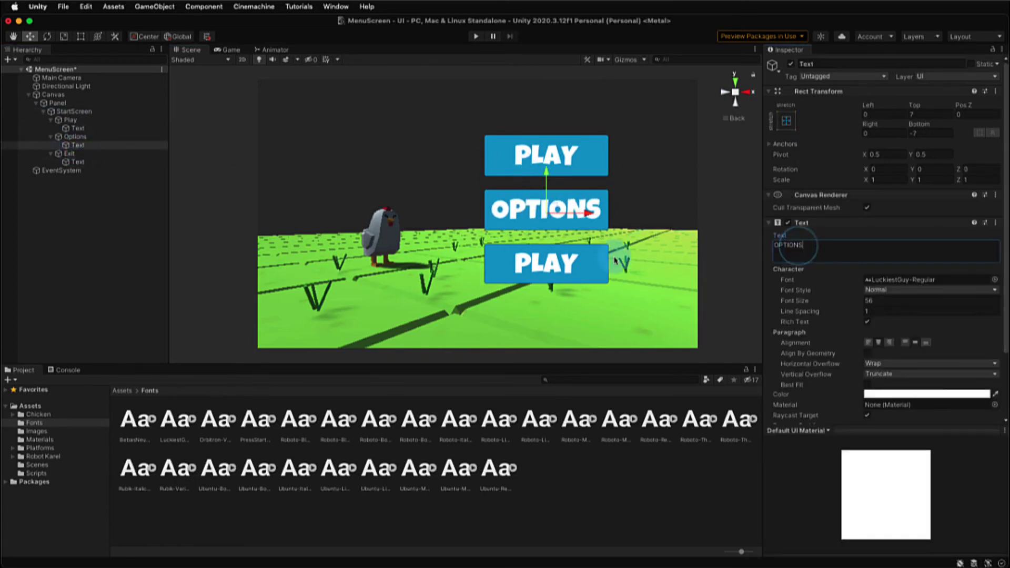
pyautogui.click(117, 162)
pyautogui.doubleClick(794, 243)
pyautogui.write('EXIT')
pyautogui.click(398, 173)
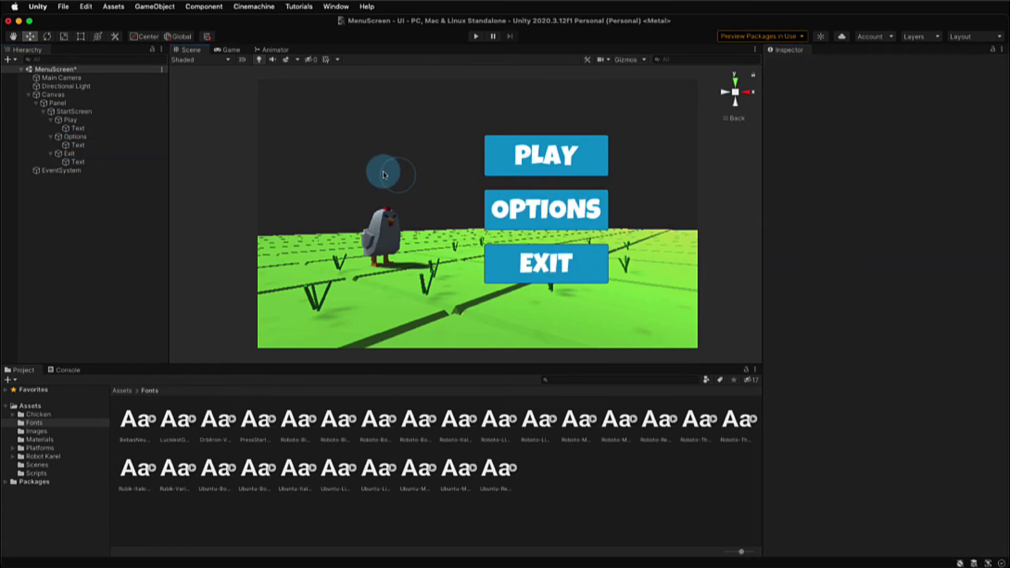
# Create a UI Text object under the Panel named Title
pyautogui.click(56, 104)
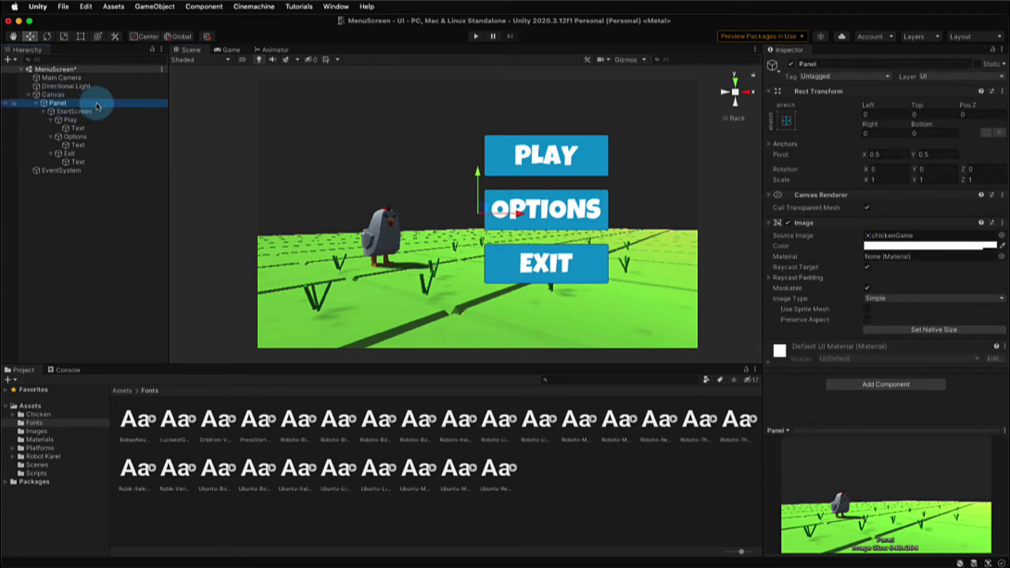
pyautogui.click(45, 112)
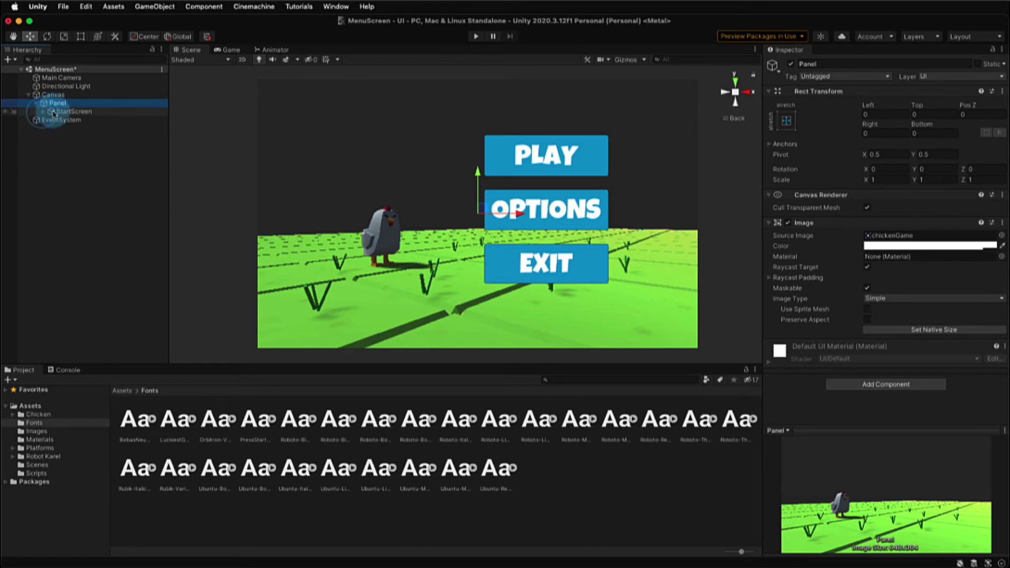
pyautogui.rightClick(95, 107)
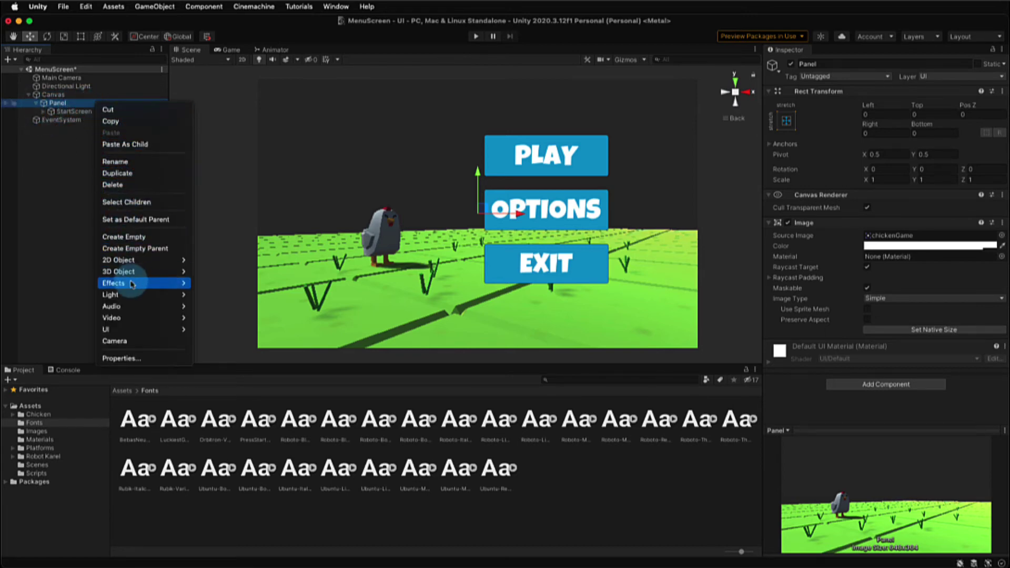
pyautogui.moveTo(128, 329)
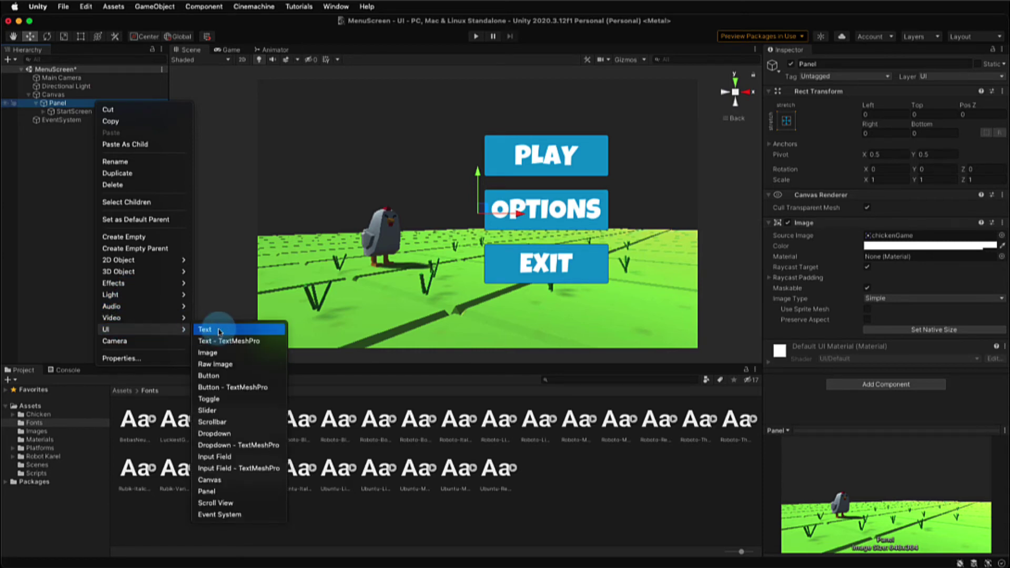
pyautogui.click(220, 330)
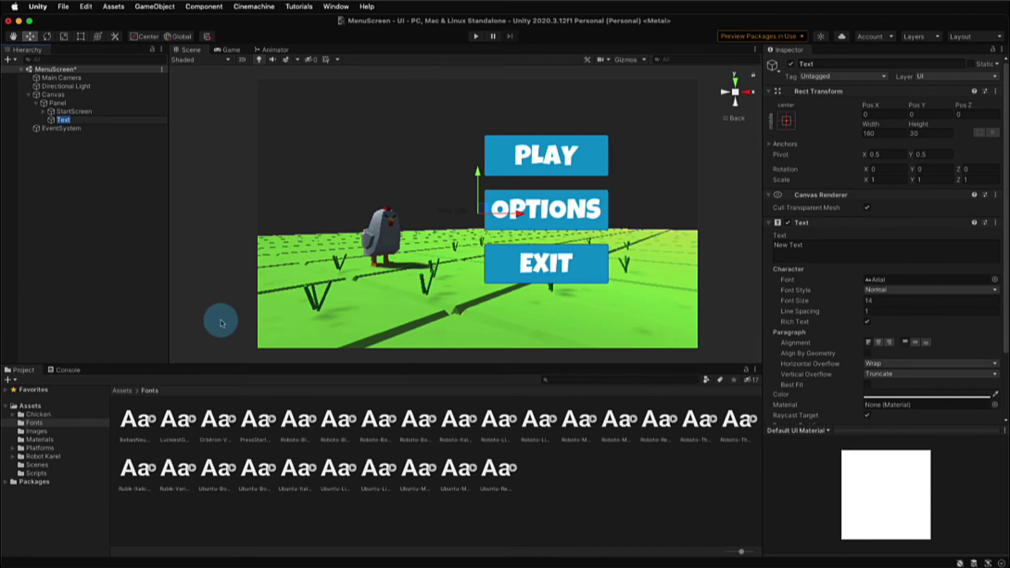
pyautogui.press('Return')
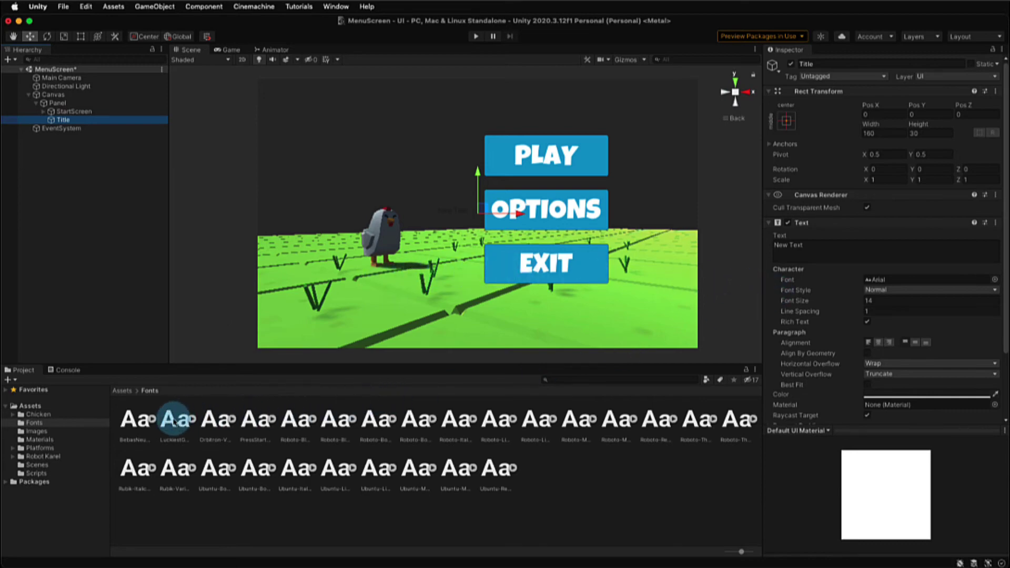
# Give the Title text the LuckiestGuy-Regular font and a white colour
pyautogui.moveTo(174, 418); pyautogui.dragTo(878, 283)
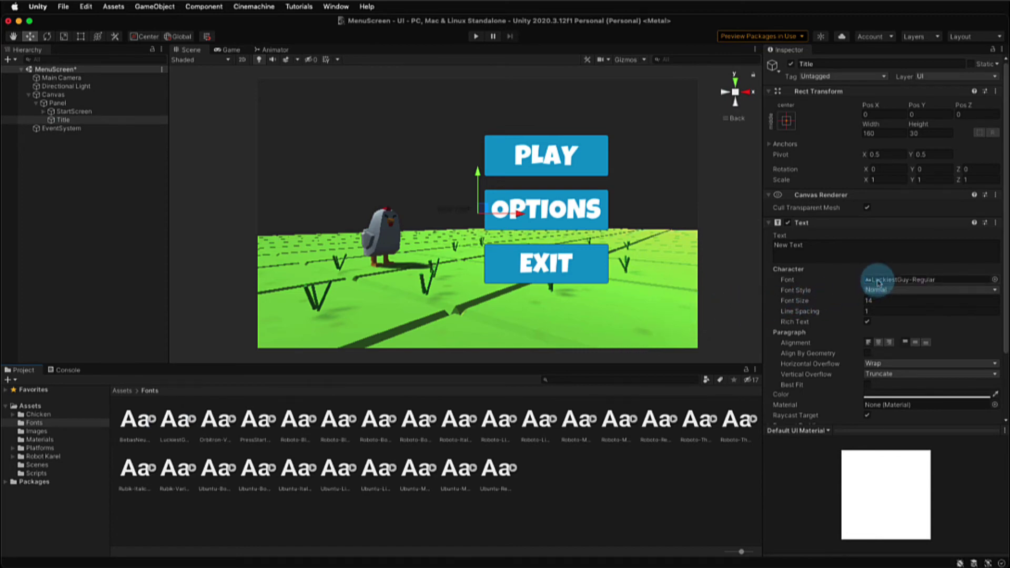
pyautogui.click(882, 396)
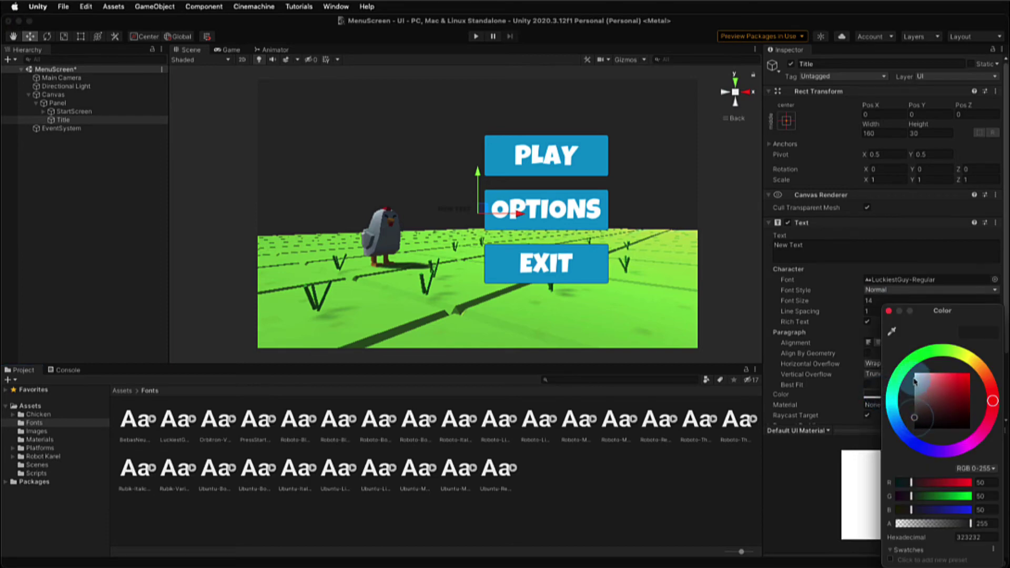
pyautogui.moveTo(916, 418); pyautogui.dragTo(913, 372)
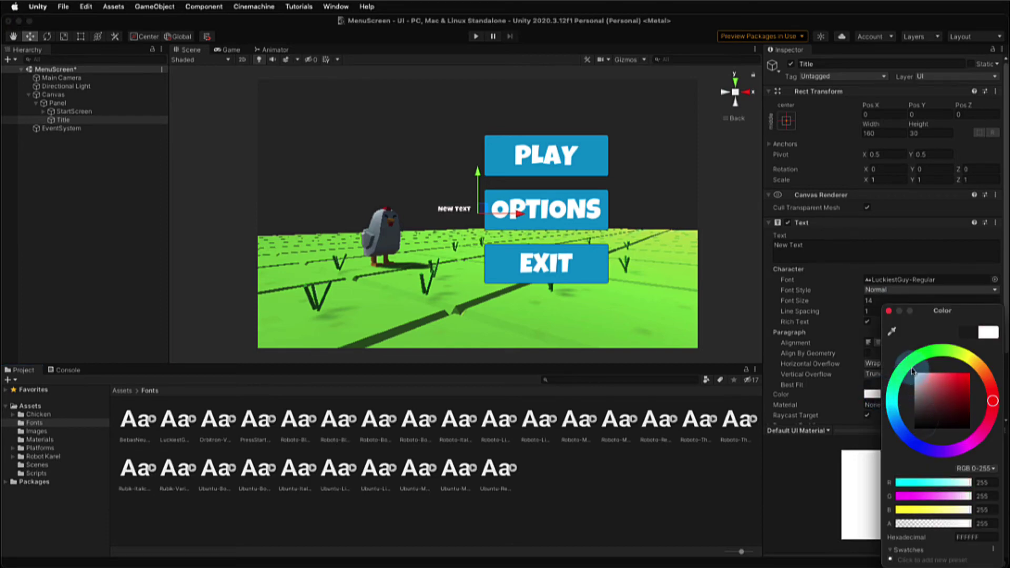
pyautogui.click(889, 312)
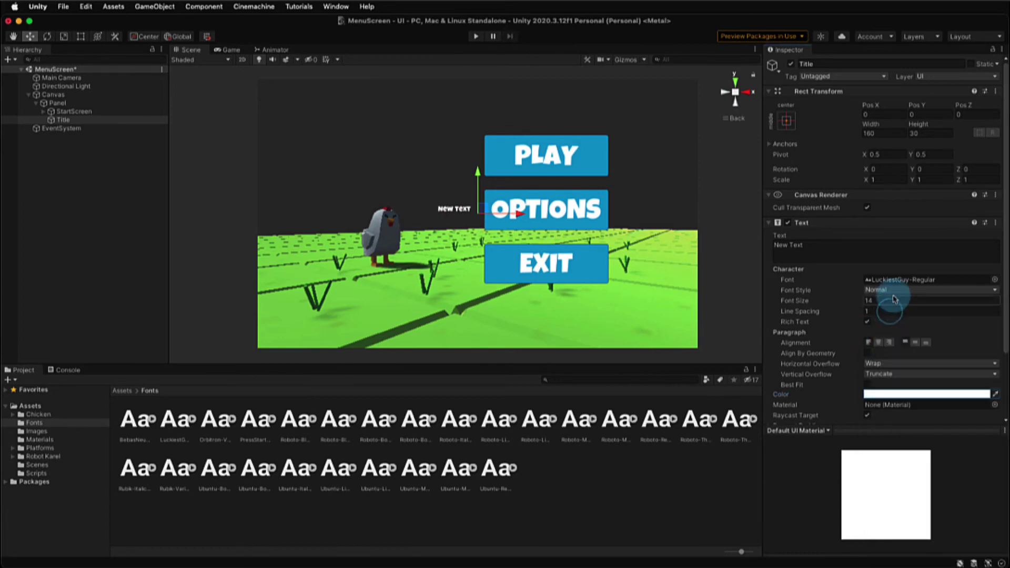
# Change the title to 'Chicken' and 'Game' on two lines, centred horizontally and vertically
pyautogui.click(855, 252)
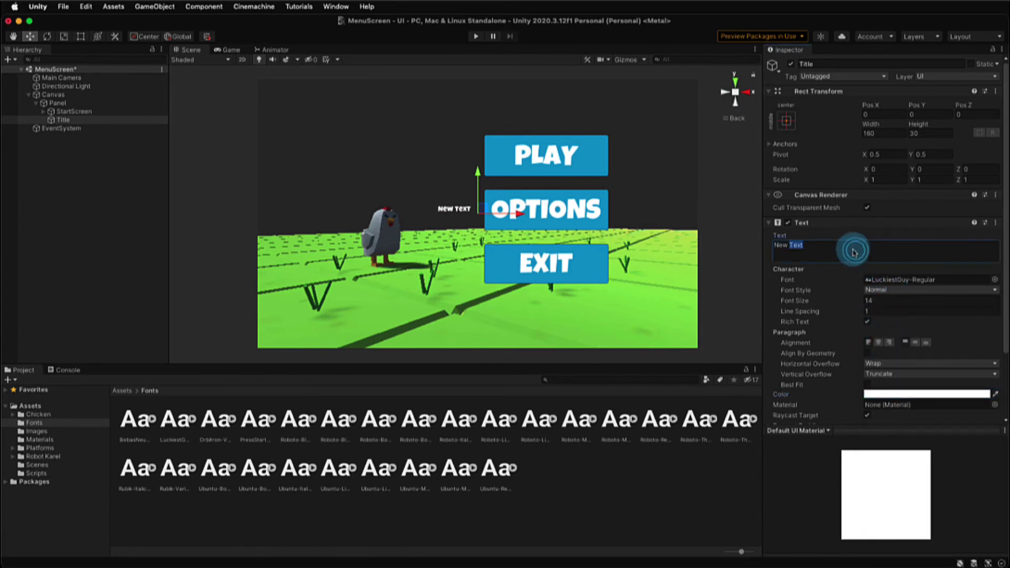
pyautogui.write('Chicken')
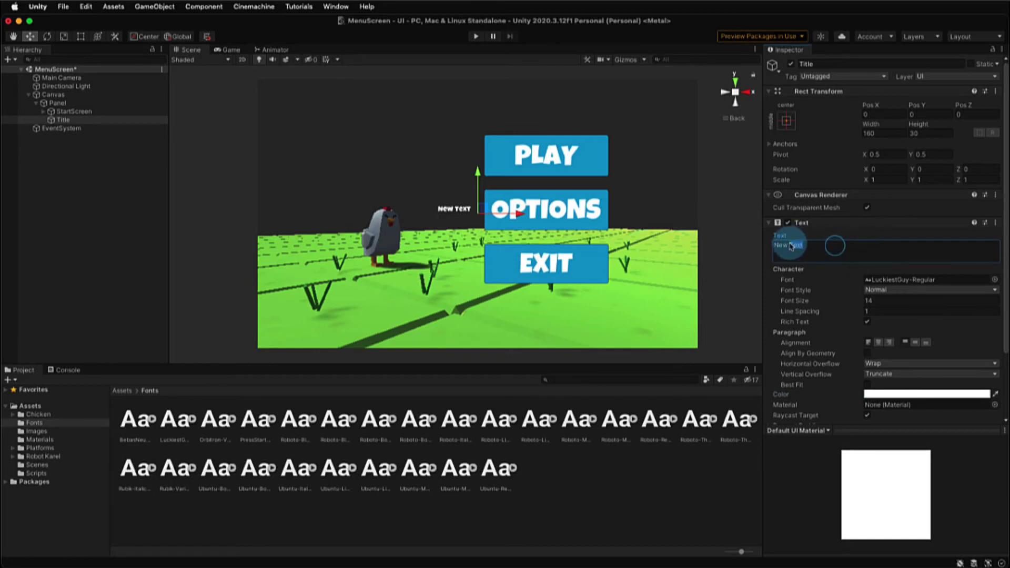
pyautogui.press('Return')
pyautogui.write('Game')
pyautogui.click(878, 342)
pyautogui.click(911, 346)
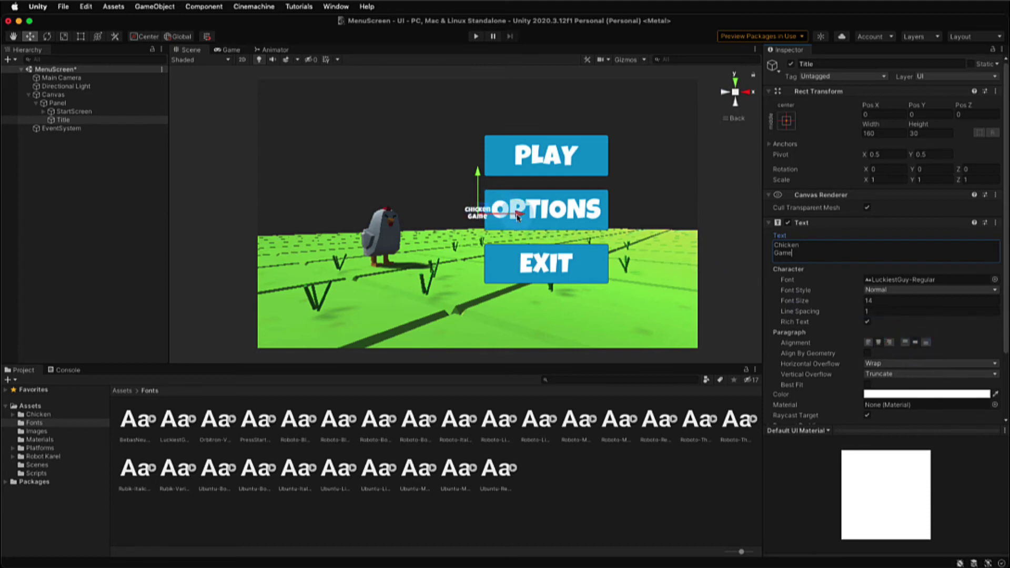
# Set the title's font size to 82, enlarge its box, and place it left of the buttons
pyautogui.moveTo(517, 215); pyautogui.dragTo(415, 205)
pyautogui.moveTo(376, 174); pyautogui.dragTo(377, 99)
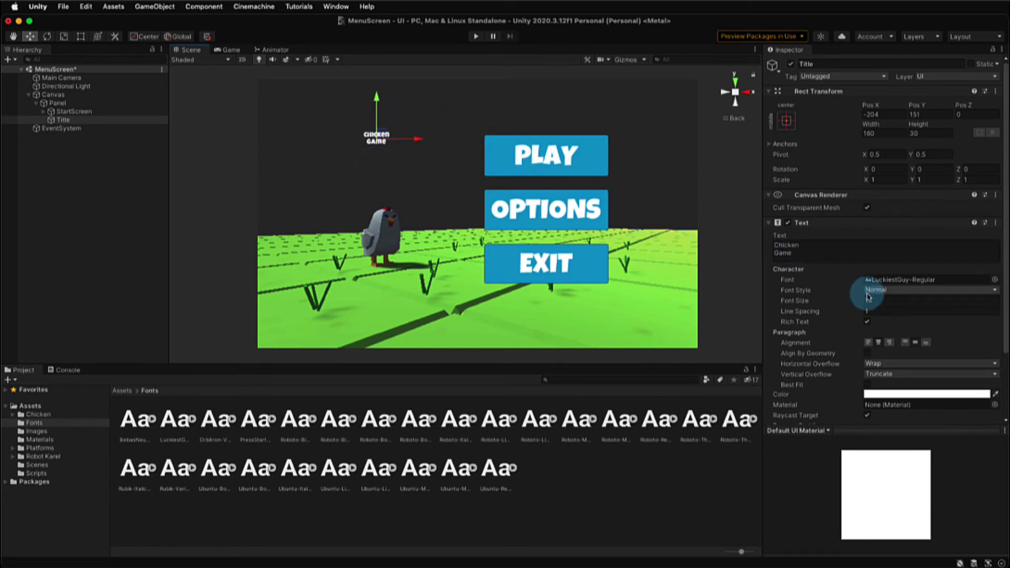
pyautogui.click(884, 301)
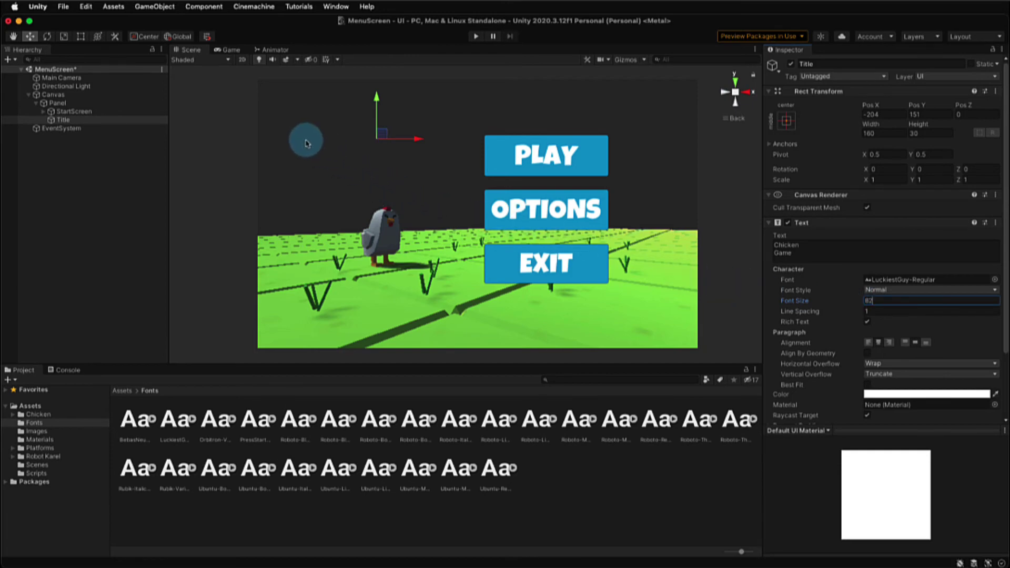
pyautogui.click(80, 36)
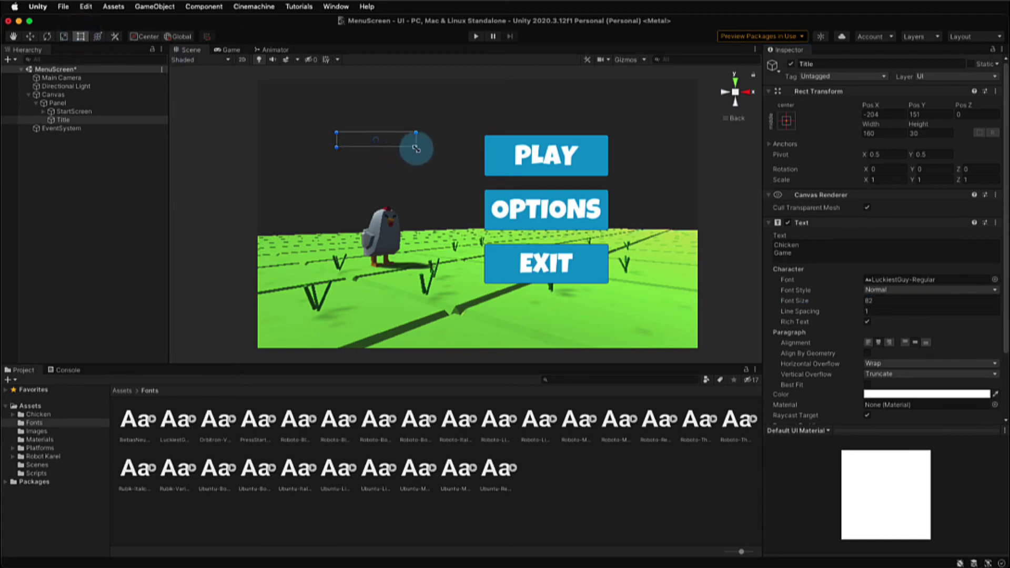
pyautogui.moveTo(416, 149); pyautogui.dragTo(528, 221)
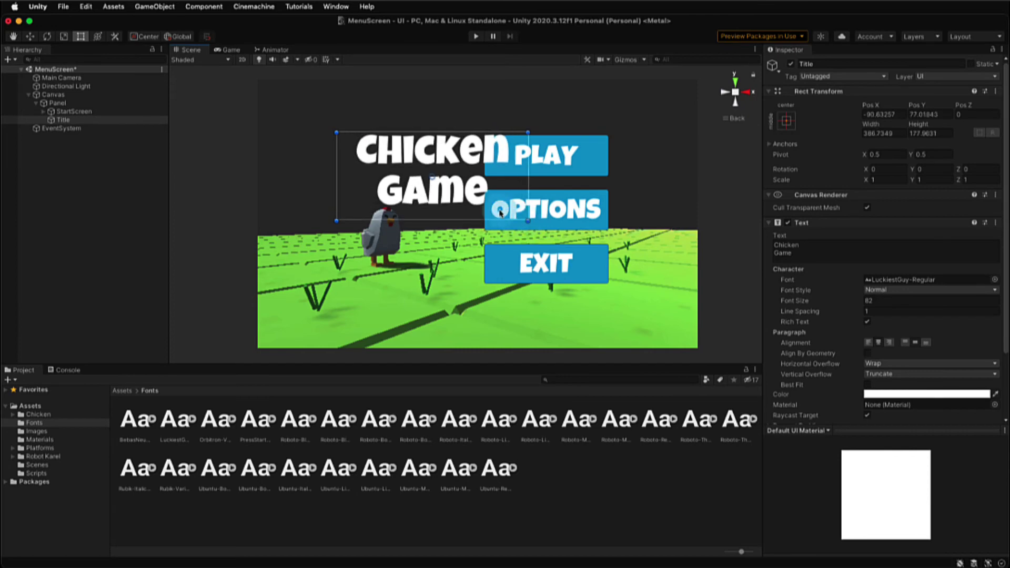
pyautogui.moveTo(470, 199); pyautogui.dragTo(407, 172)
pyautogui.click(657, 228)
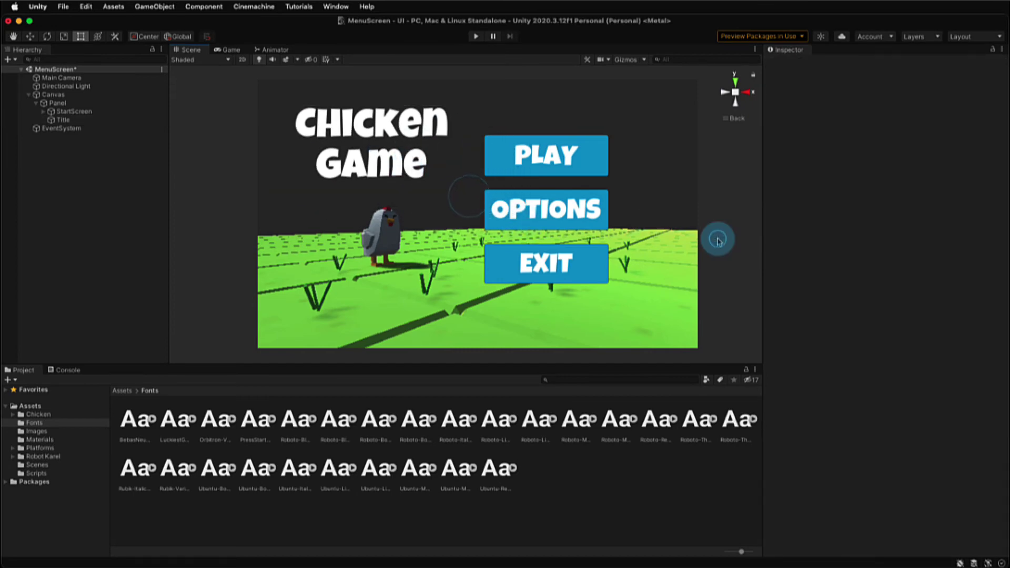
pyautogui.click(80, 112)
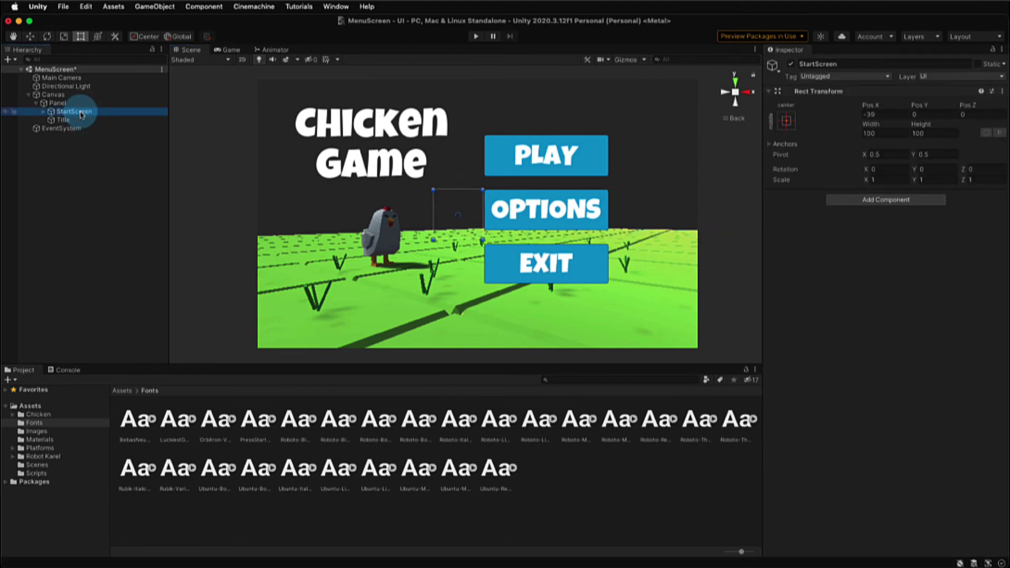
# Attach the MenuManager script from Assets/Scripts to StartScreen as a Menu Manager component
pyautogui.click(43, 112)
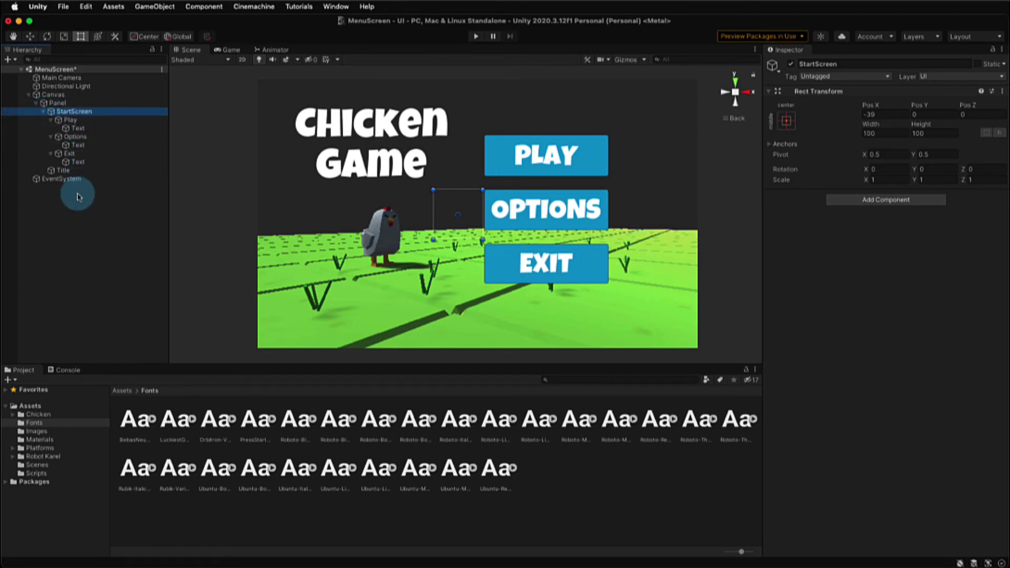
pyautogui.click(36, 473)
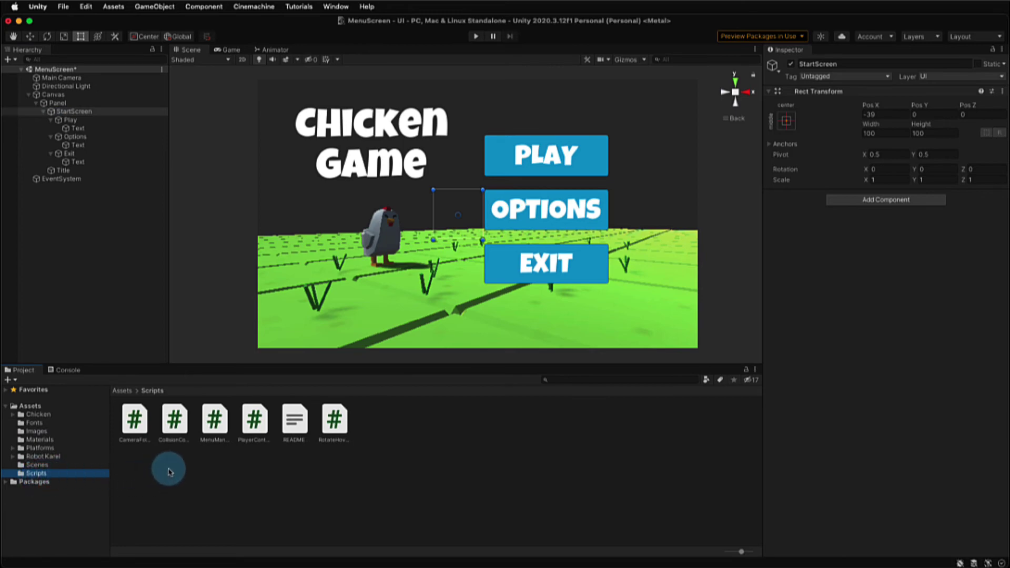
pyautogui.moveTo(215, 419); pyautogui.dragTo(846, 302)
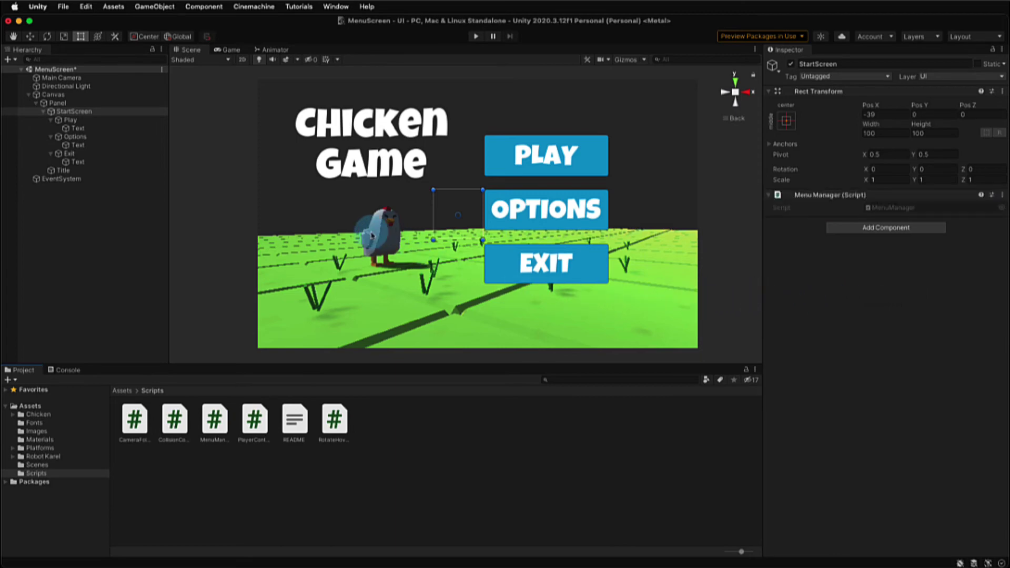
pyautogui.click(70, 120)
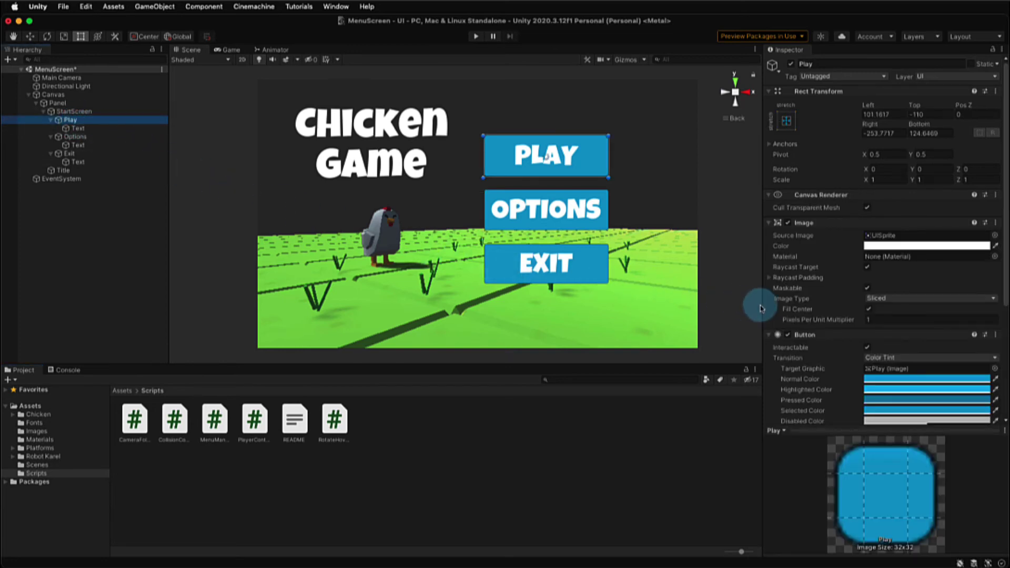
# Add a Runtime Only entry to the Play button's On Click event
pyautogui.scroll(-1, 854, 371)
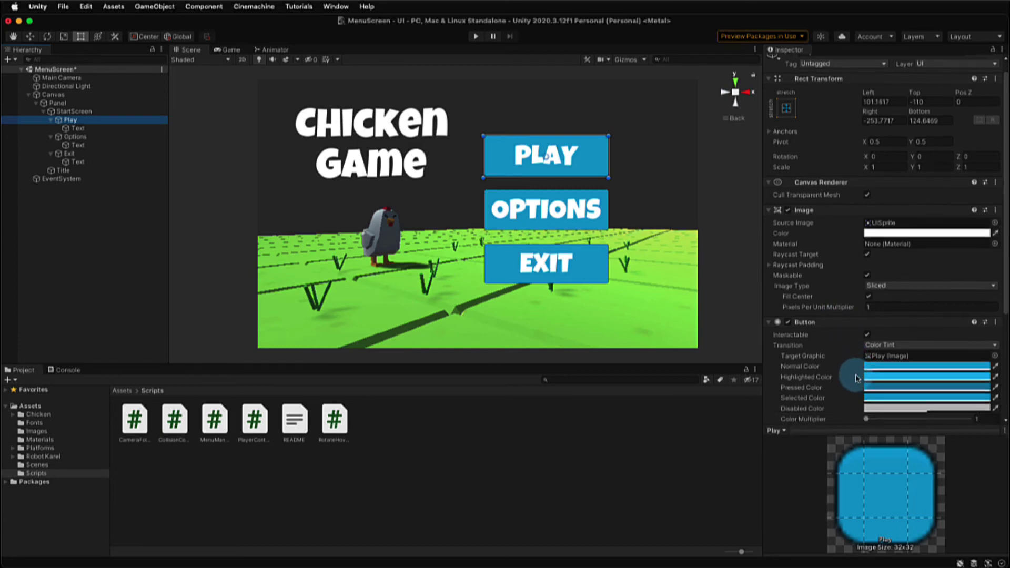
pyautogui.scroll(-5, 855, 378)
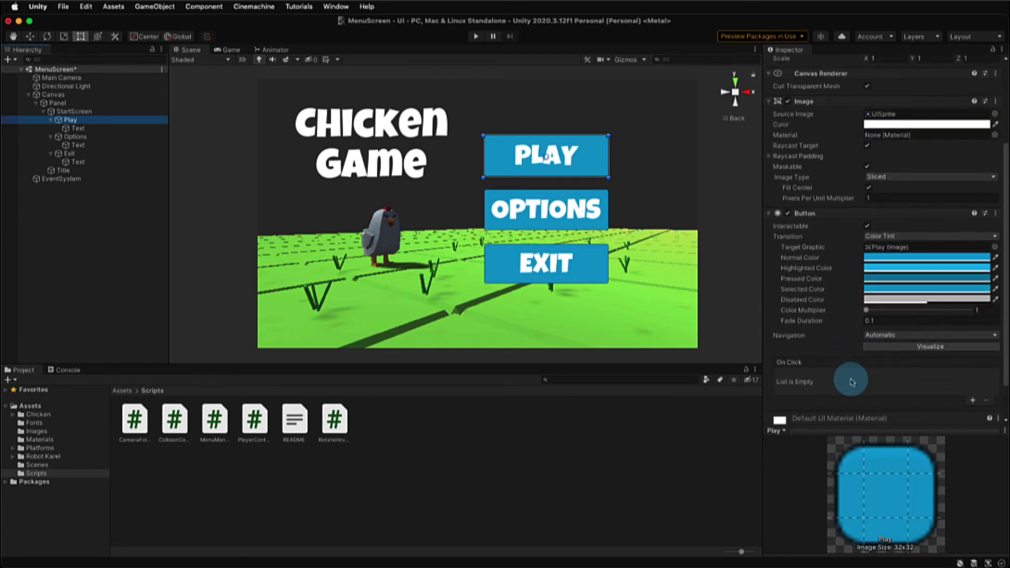
pyautogui.scroll(-2, 852, 382)
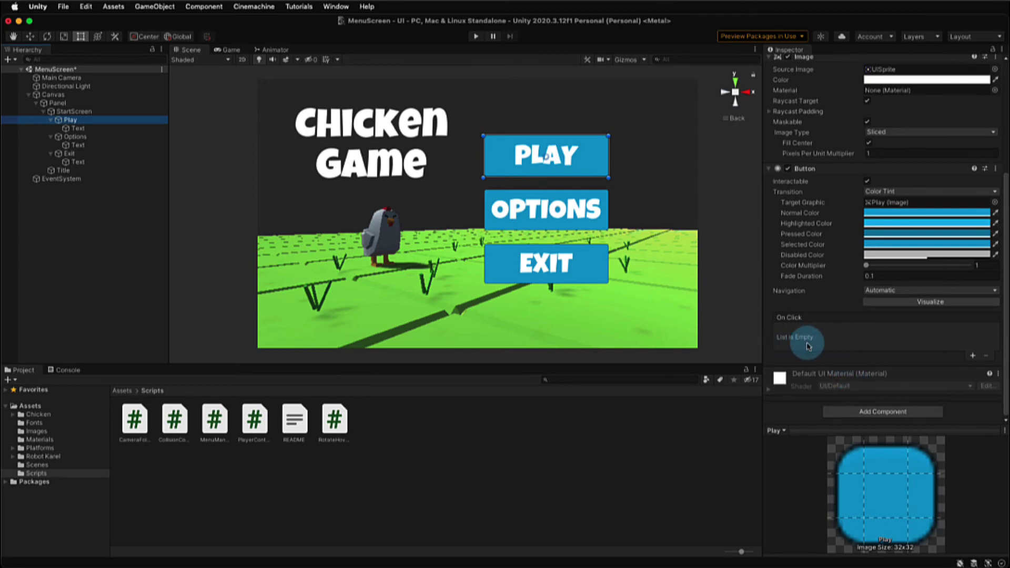
pyautogui.click(973, 357)
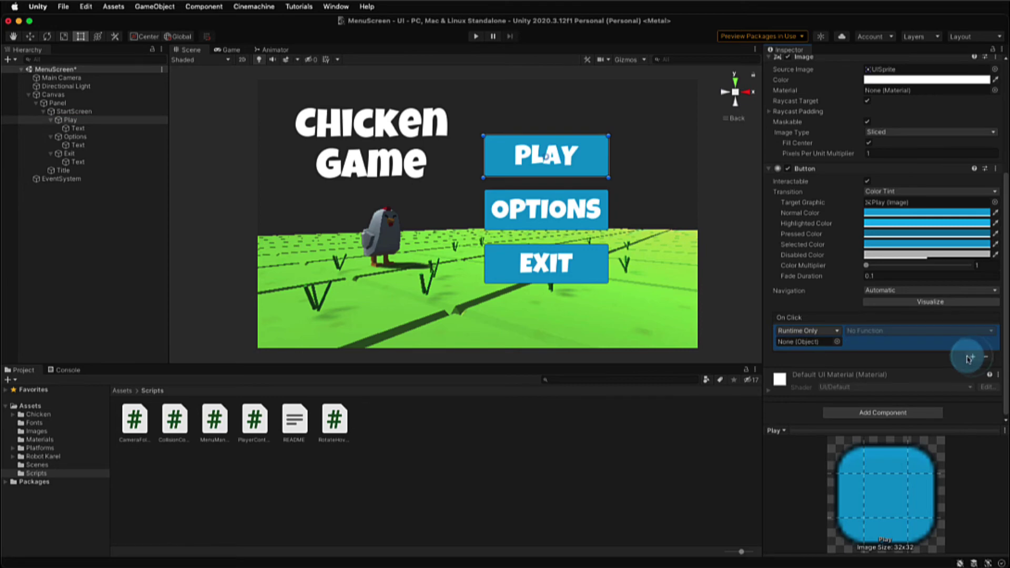
pyautogui.click(837, 332)
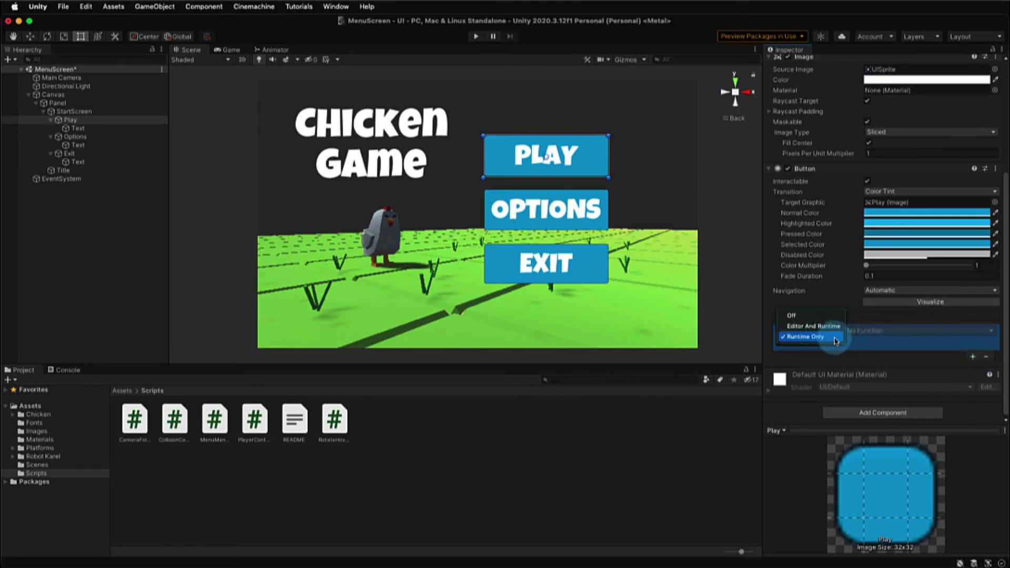
pyautogui.click(835, 340)
pyautogui.click(838, 343)
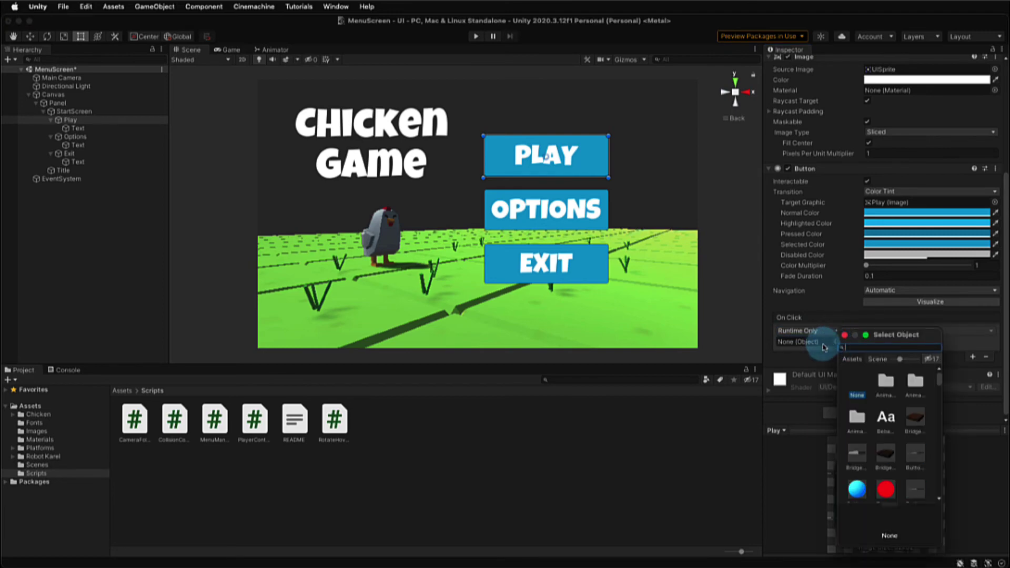
pyautogui.click(815, 343)
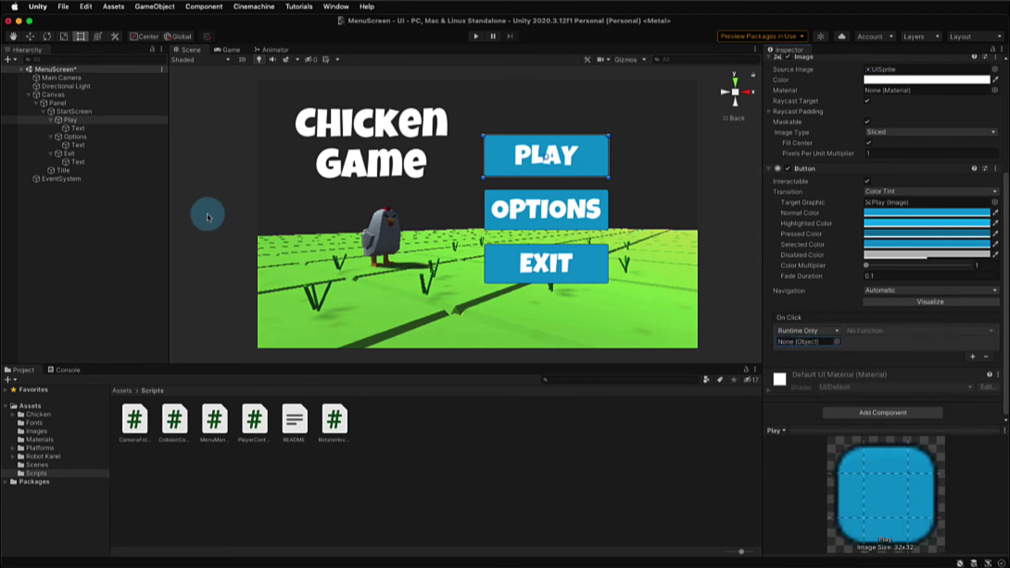
# Set StartScreen as the entry's target and have it call MenuManager.PlayGame
pyautogui.moveTo(76, 112); pyautogui.dragTo(802, 345)
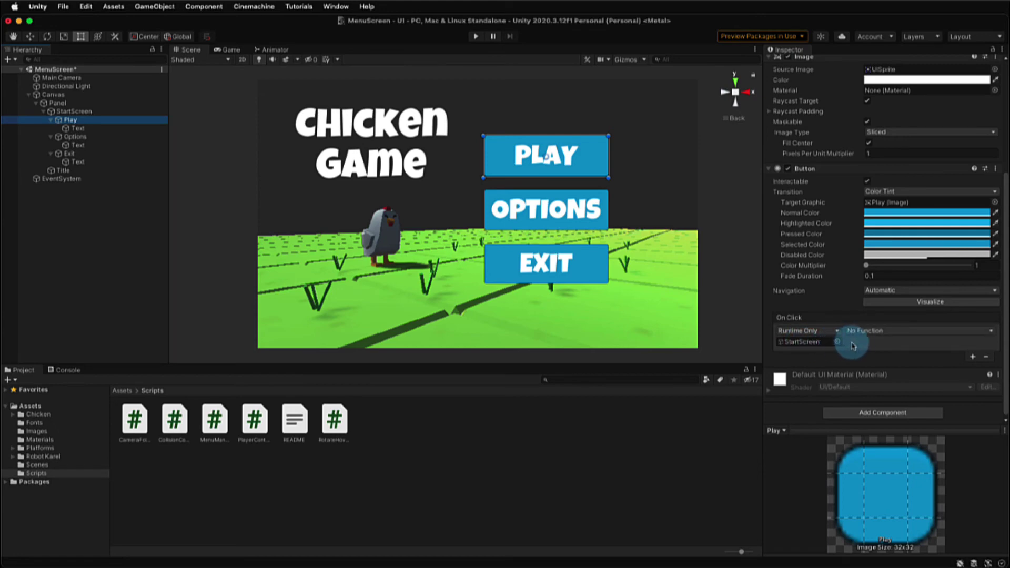
pyautogui.click(892, 331)
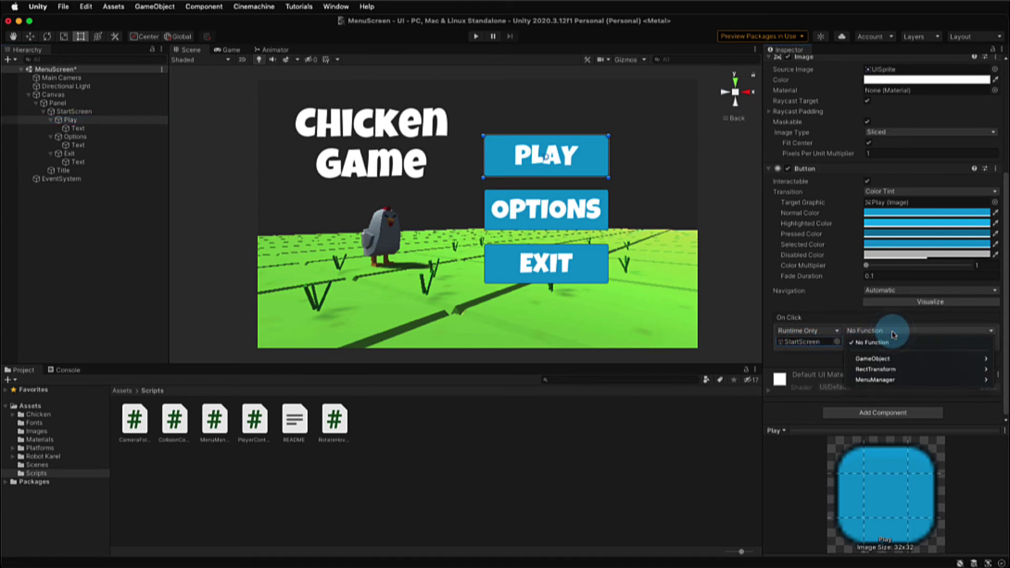
pyautogui.moveTo(888, 359)
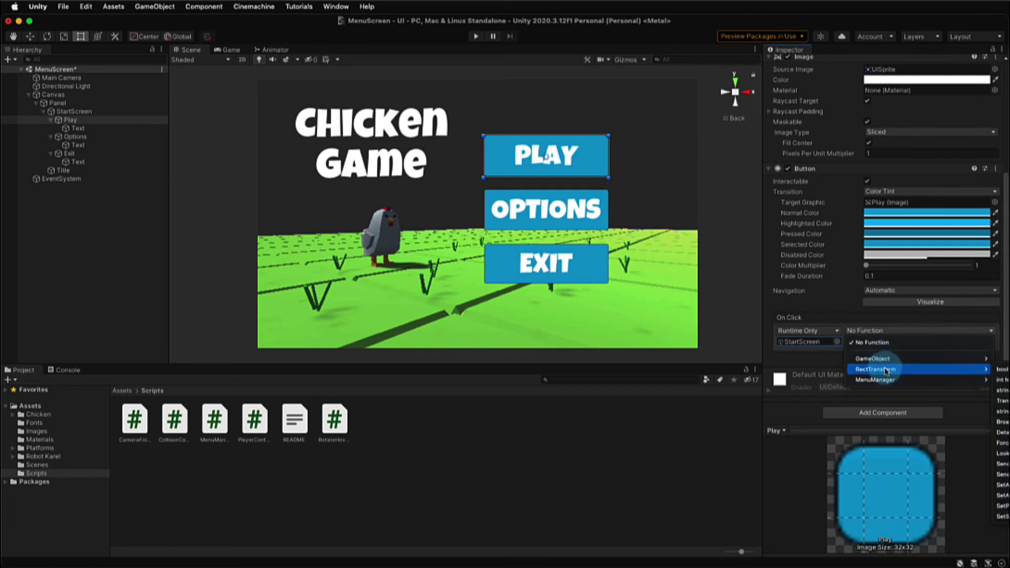
pyautogui.moveTo(910, 384)
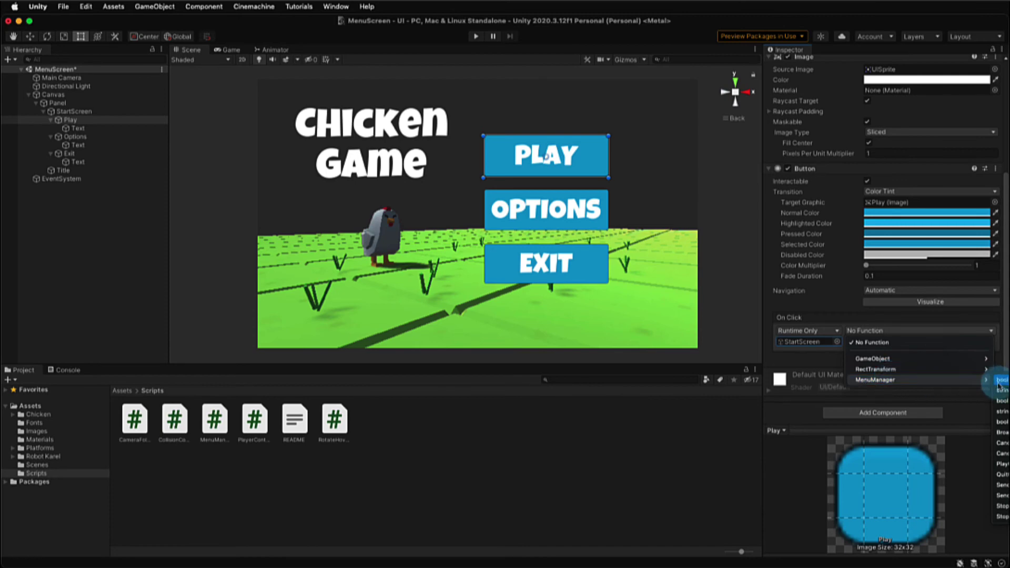
pyautogui.click(1002, 464)
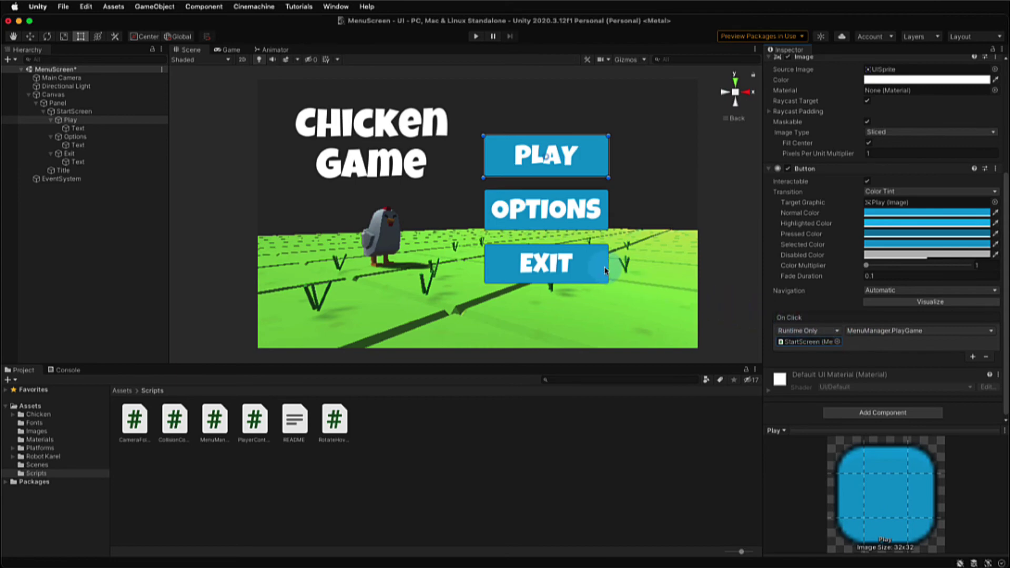
# Add an On Click entry to the Exit button targeting StartScreen and calling MenuManager.QuitGame
pyautogui.click(84, 154)
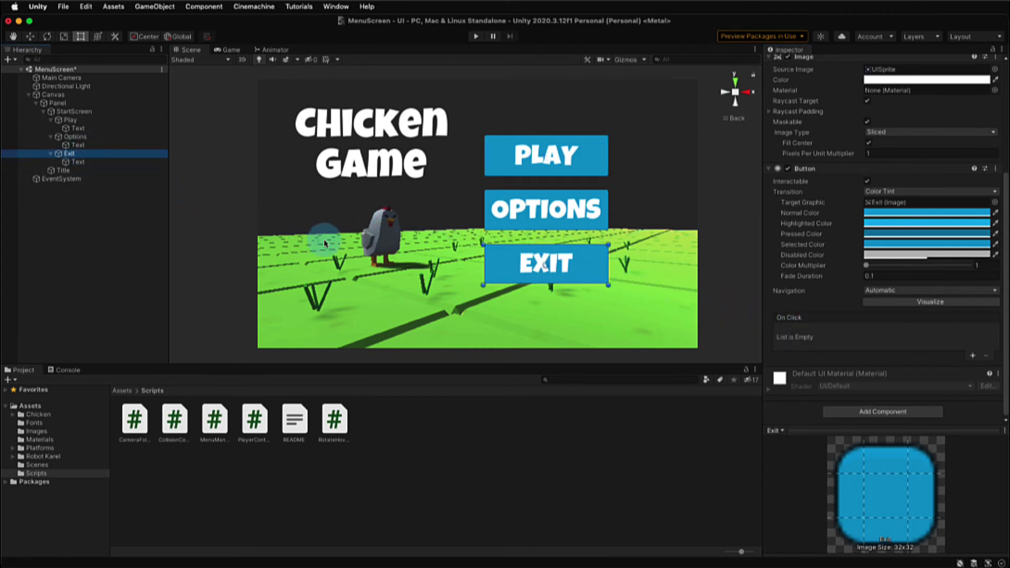
pyautogui.click(973, 358)
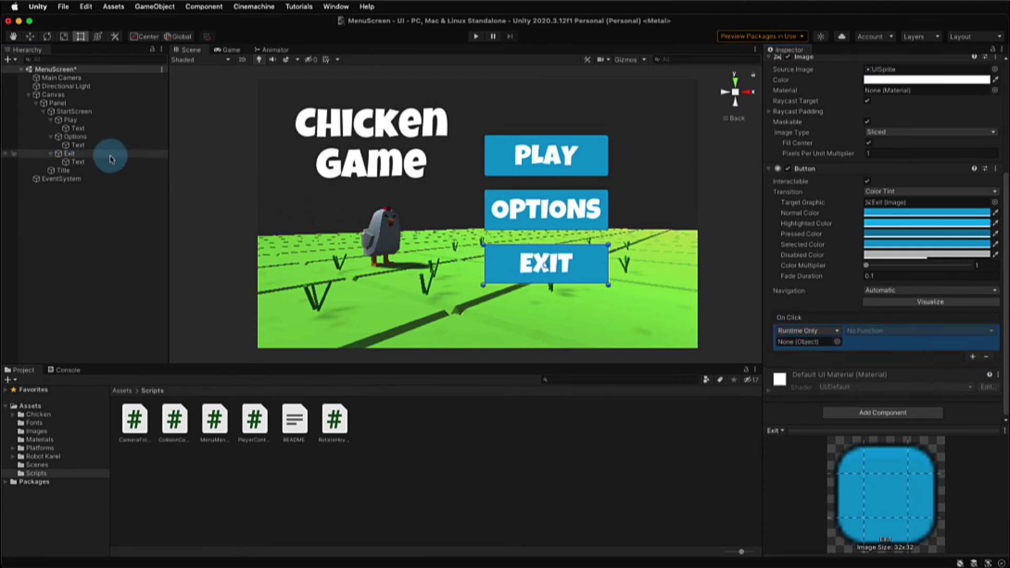
pyautogui.click(71, 112)
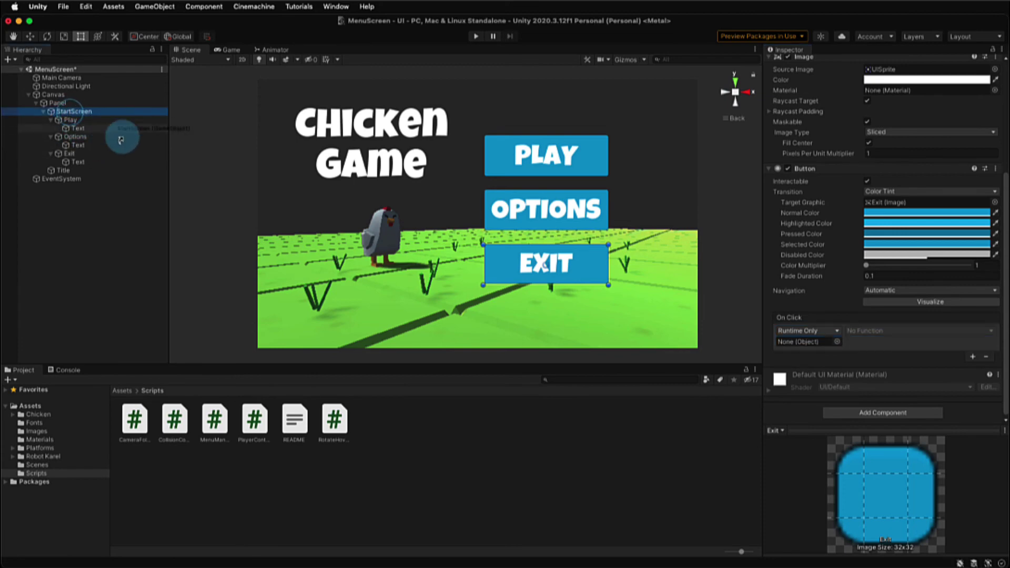
pyautogui.click(134, 153)
pyautogui.moveTo(801, 332); pyautogui.dragTo(814, 341)
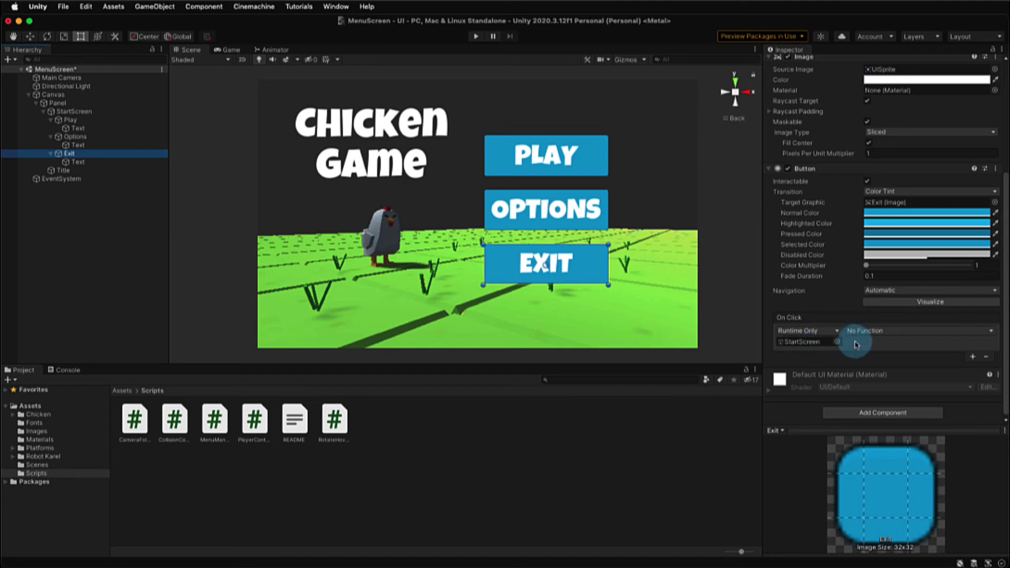
pyautogui.click(889, 334)
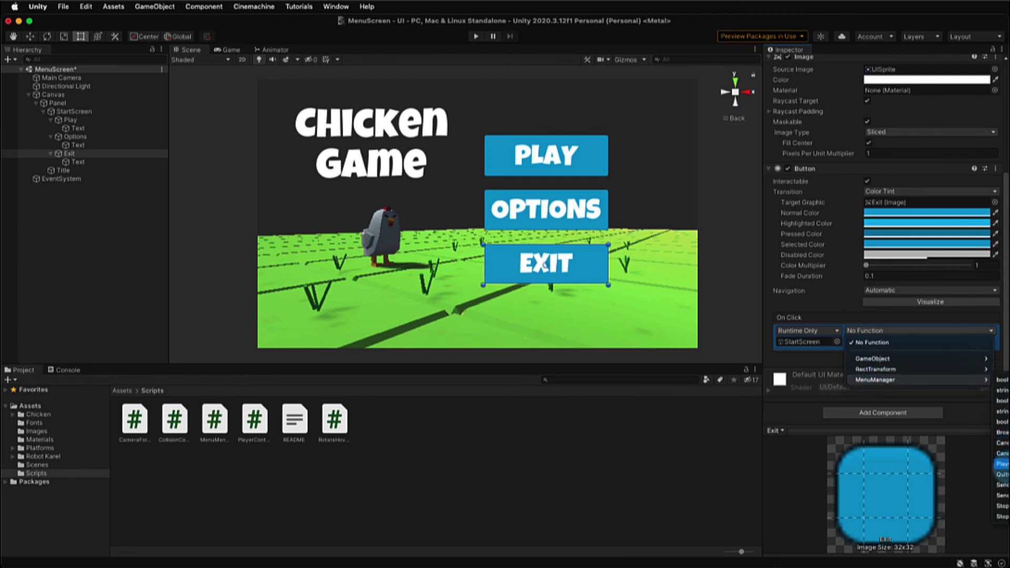
pyautogui.click(1002, 475)
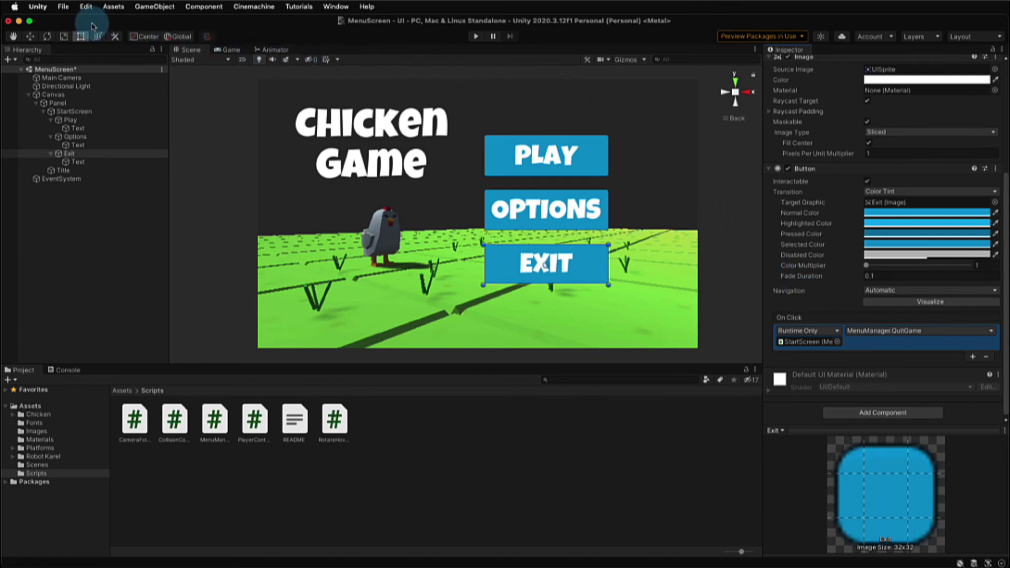
pyautogui.click(63, 9)
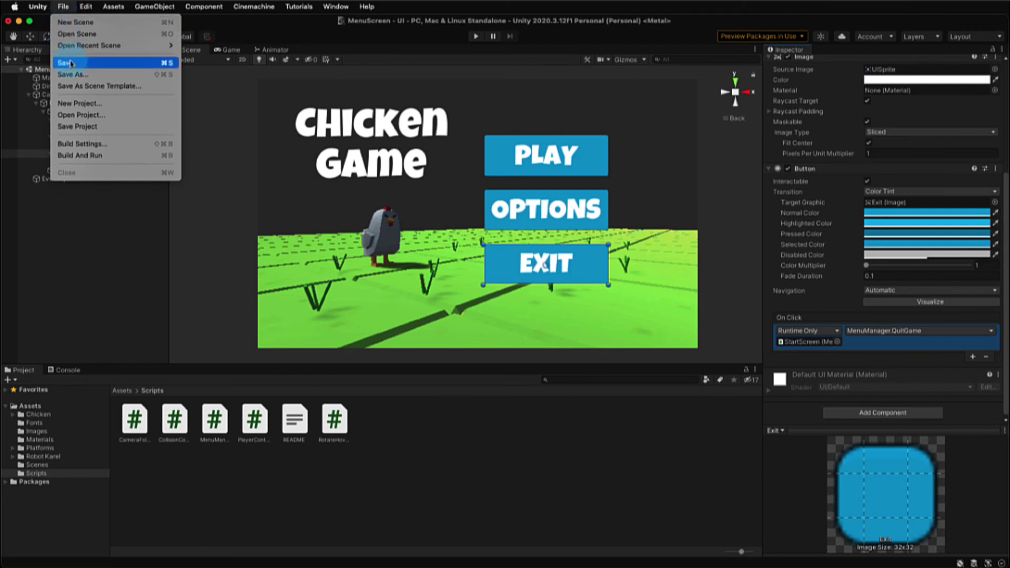
pyautogui.click(85, 145)
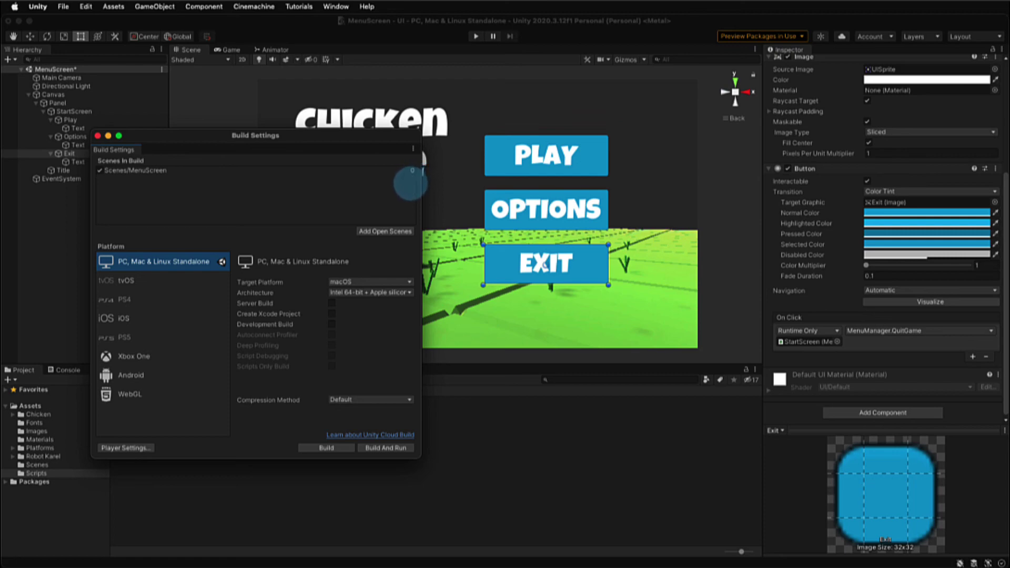
pyautogui.click(495, 419)
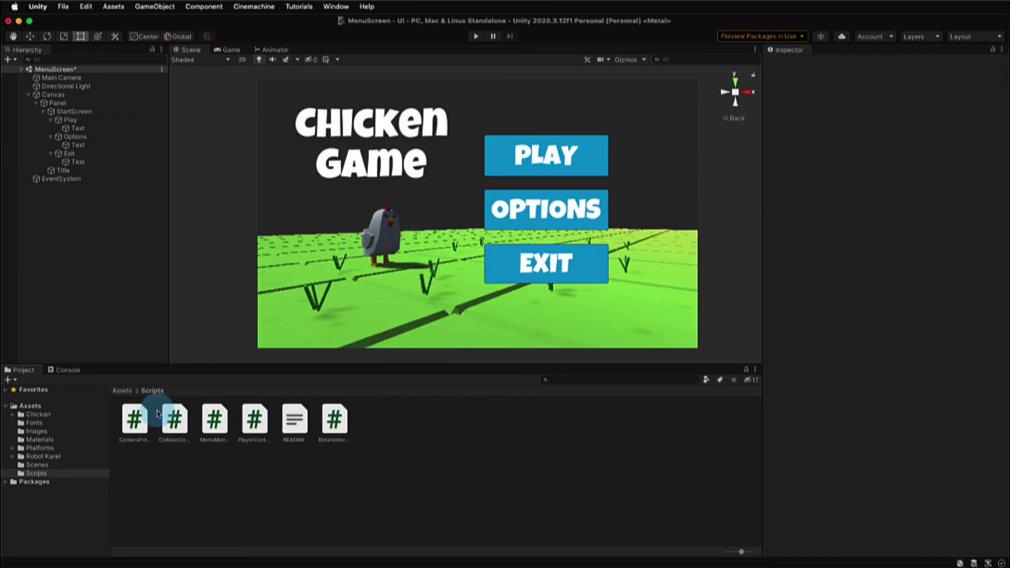
# Open the Chicken scene from Assets/Scenes, saving the menu scene changes
pyautogui.click(39, 465)
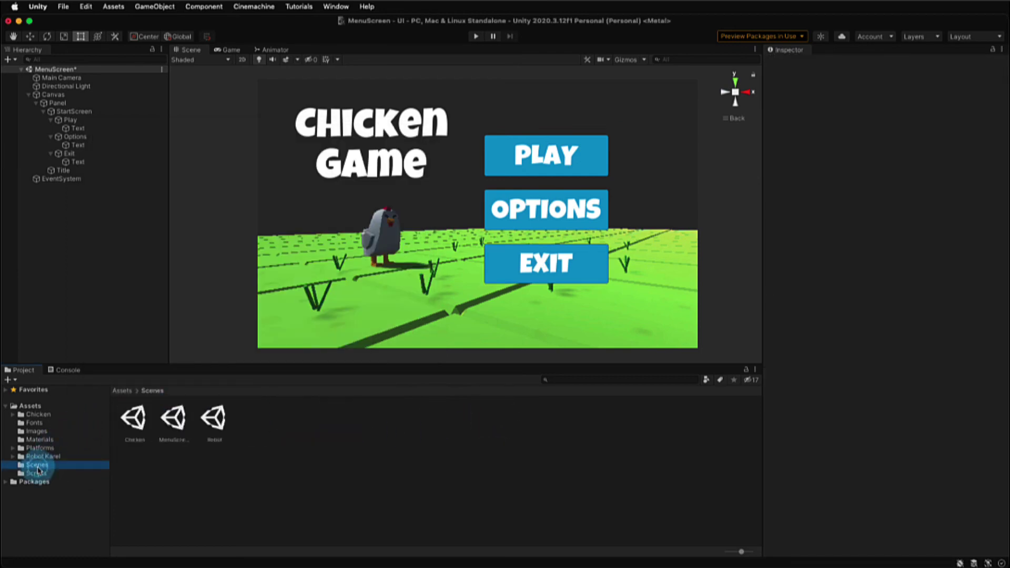
pyautogui.doubleClick(134, 419)
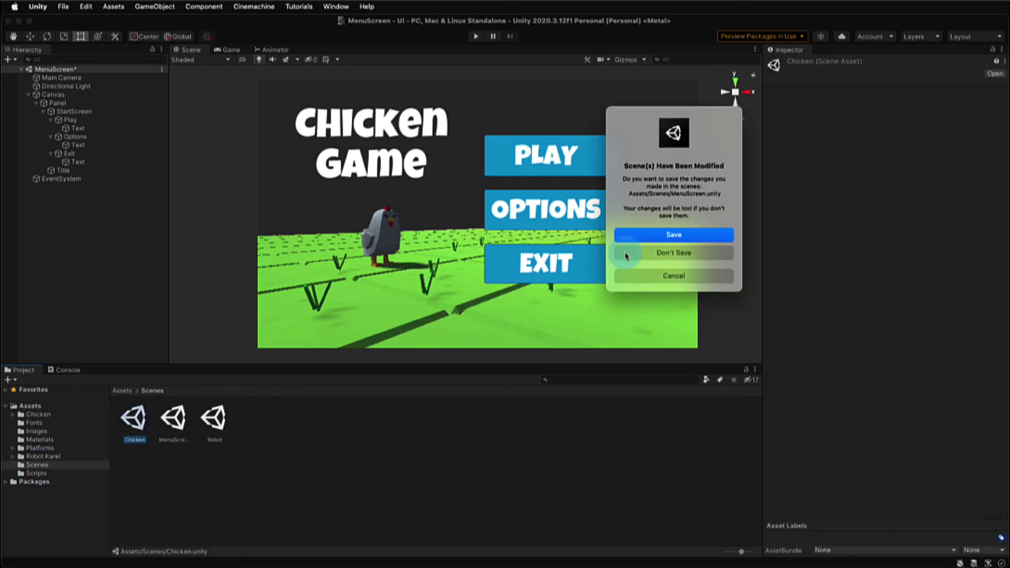
pyautogui.click(645, 238)
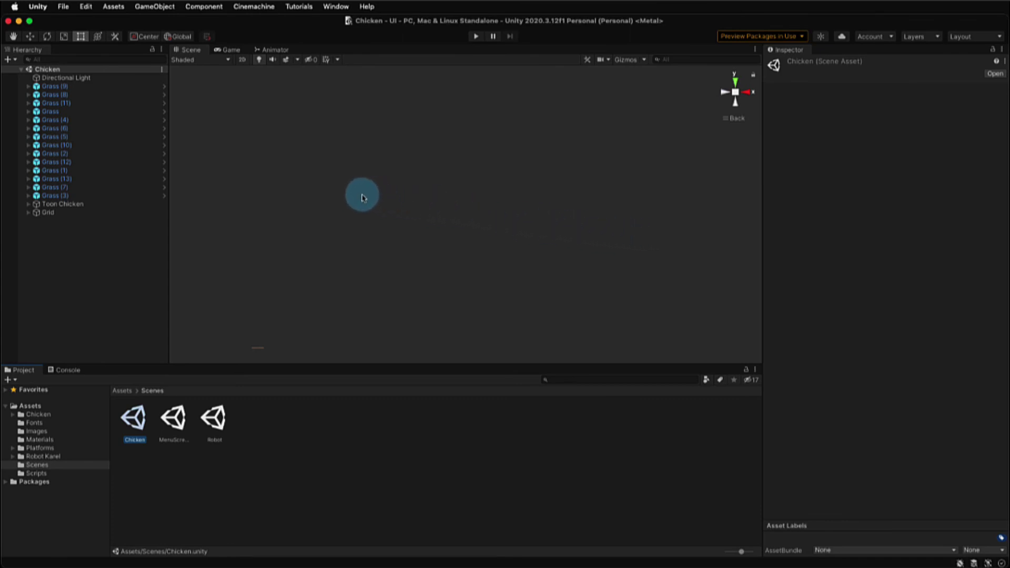
# Add the open Chicken scene to Build Settings as scene 1 after MenuScreen
pyautogui.click(65, 8)
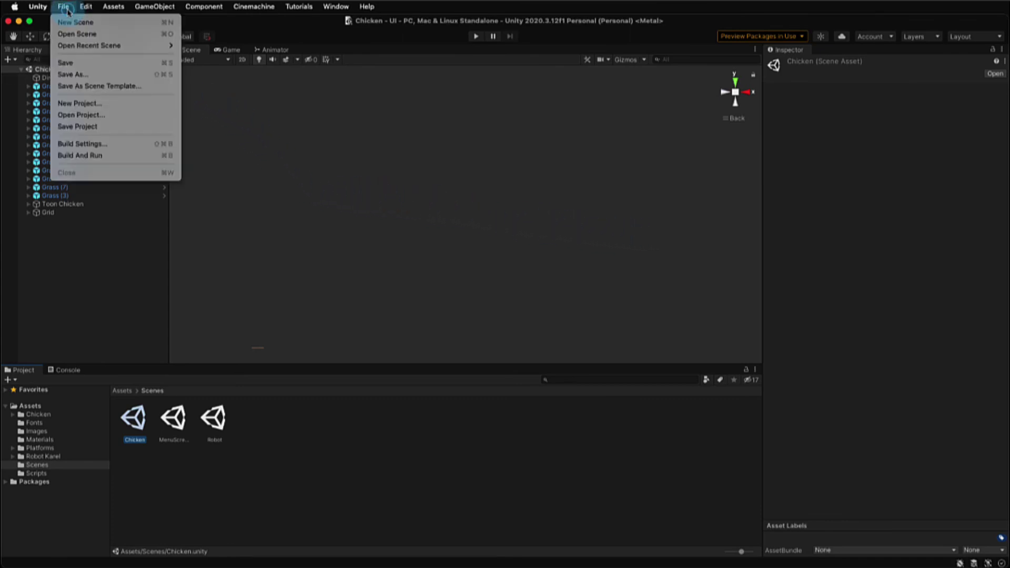
pyautogui.click(88, 148)
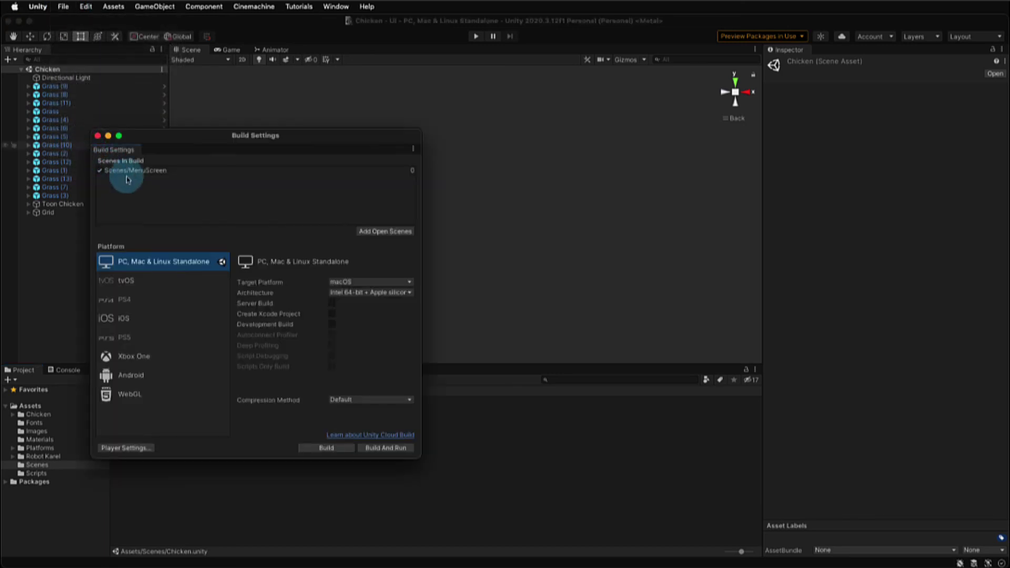
pyautogui.click(365, 233)
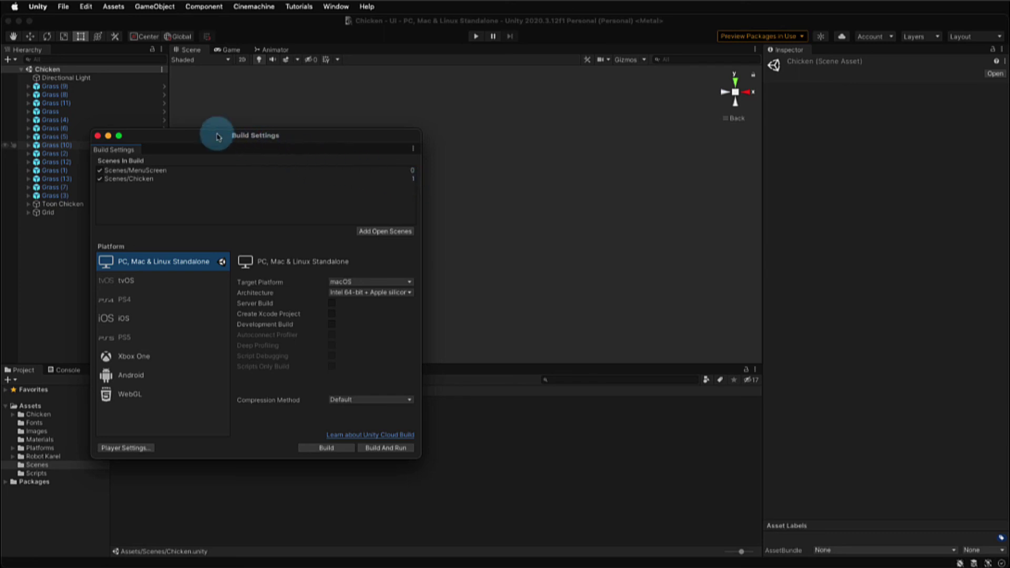
pyautogui.click(97, 136)
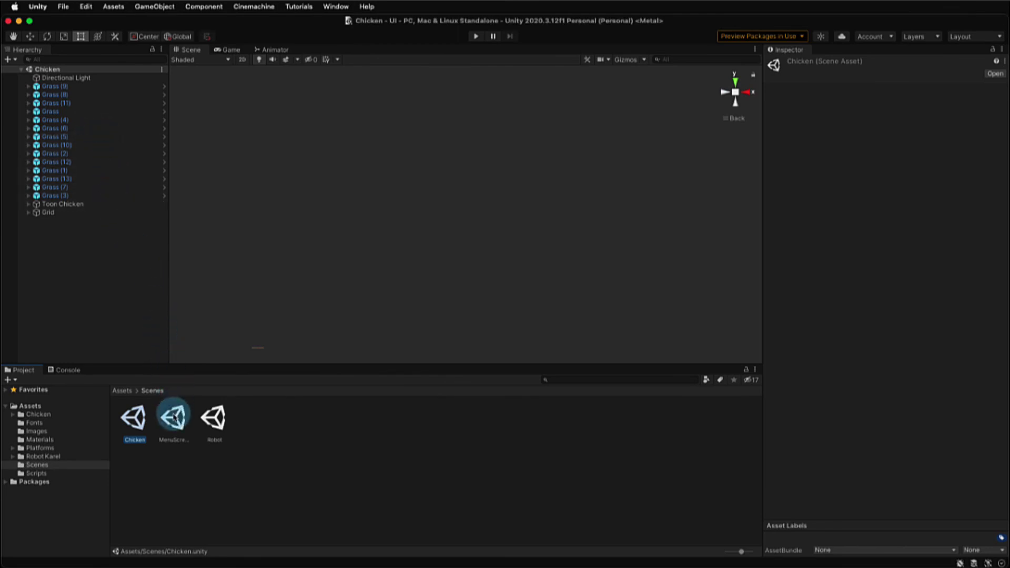
# Open MenuScreen and test in play mode that PLAY loads the Chicken scene, then stop
pyautogui.doubleClick(175, 419)
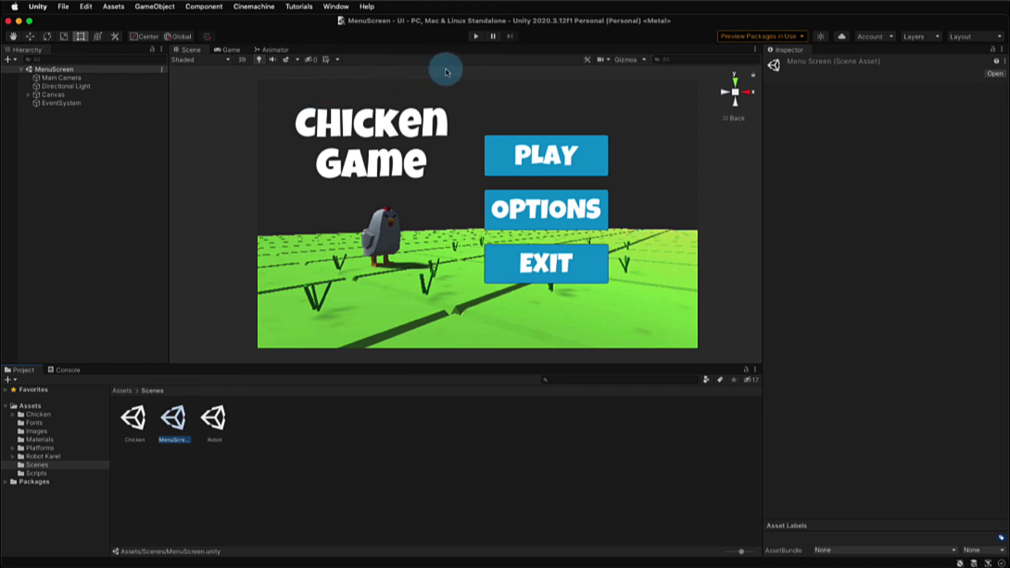
pyautogui.click(476, 37)
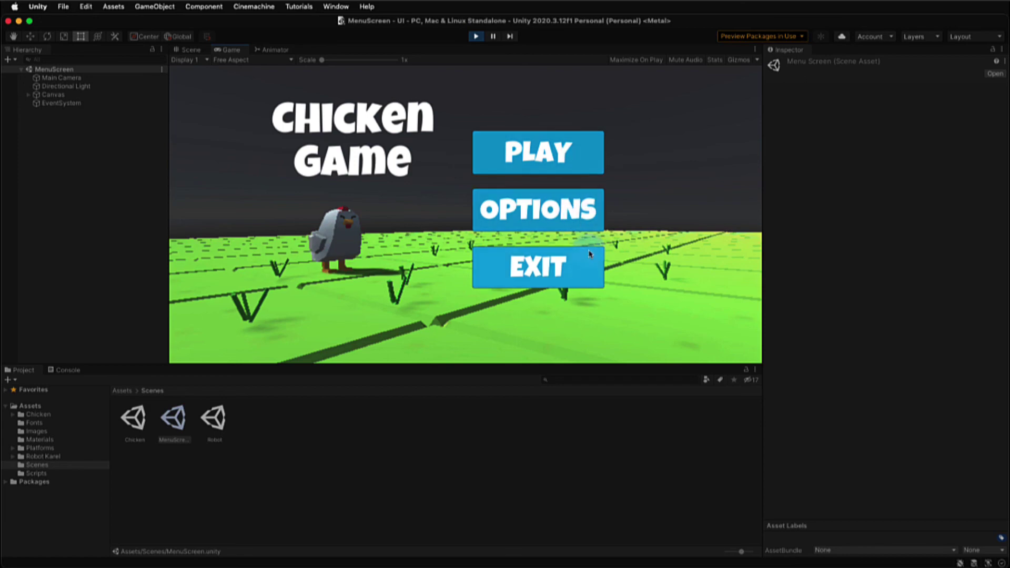
pyautogui.click(584, 153)
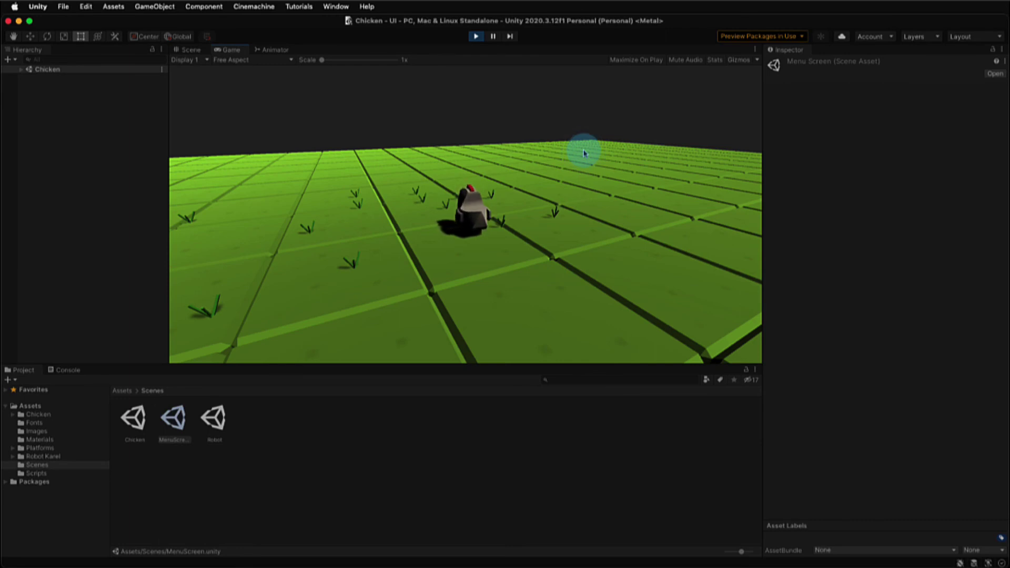
pyautogui.click(476, 36)
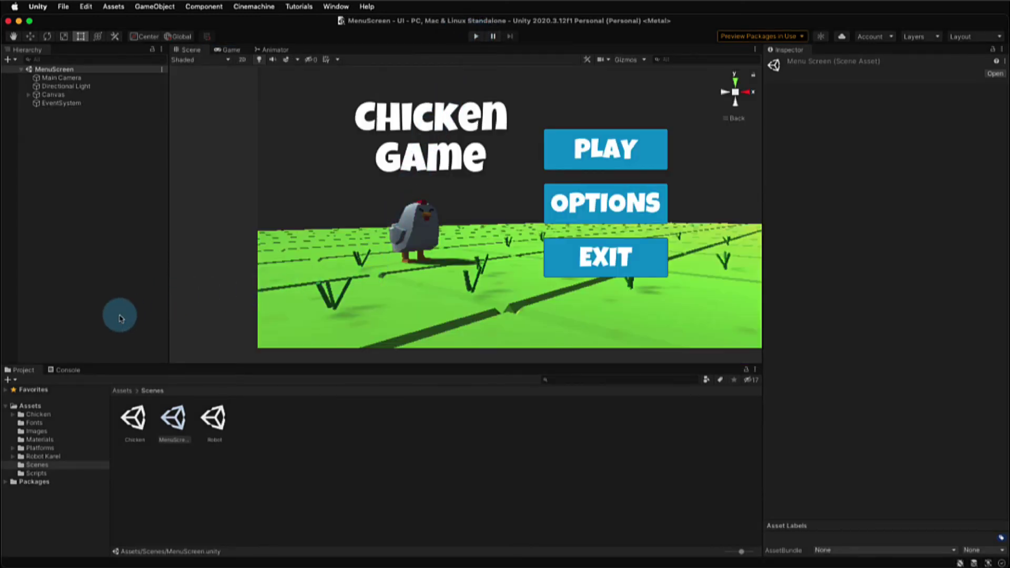
# With the Console showing, run the menu and press EXIT to check for 'Exited Game'
pyautogui.click(69, 370)
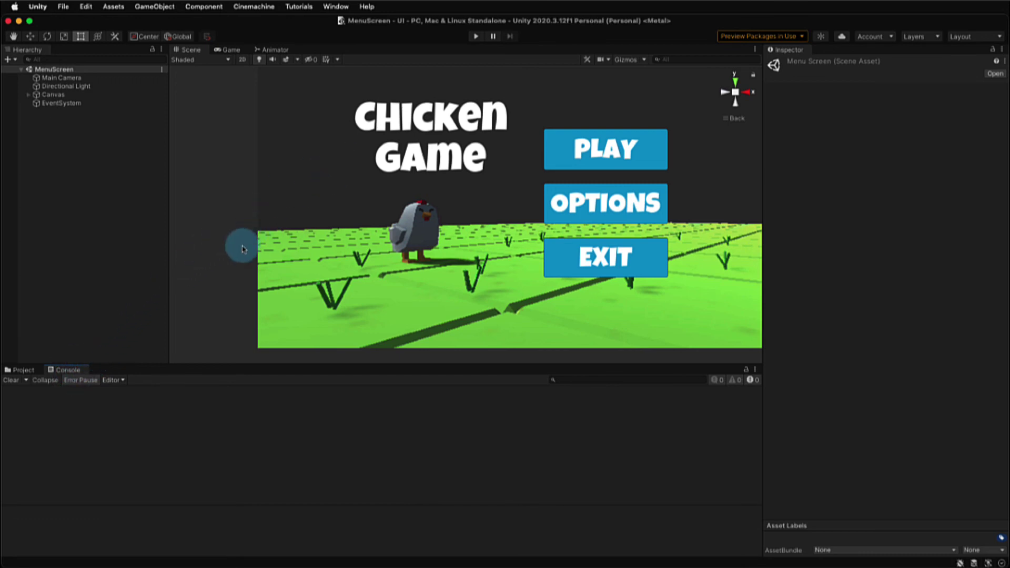
pyautogui.click(475, 36)
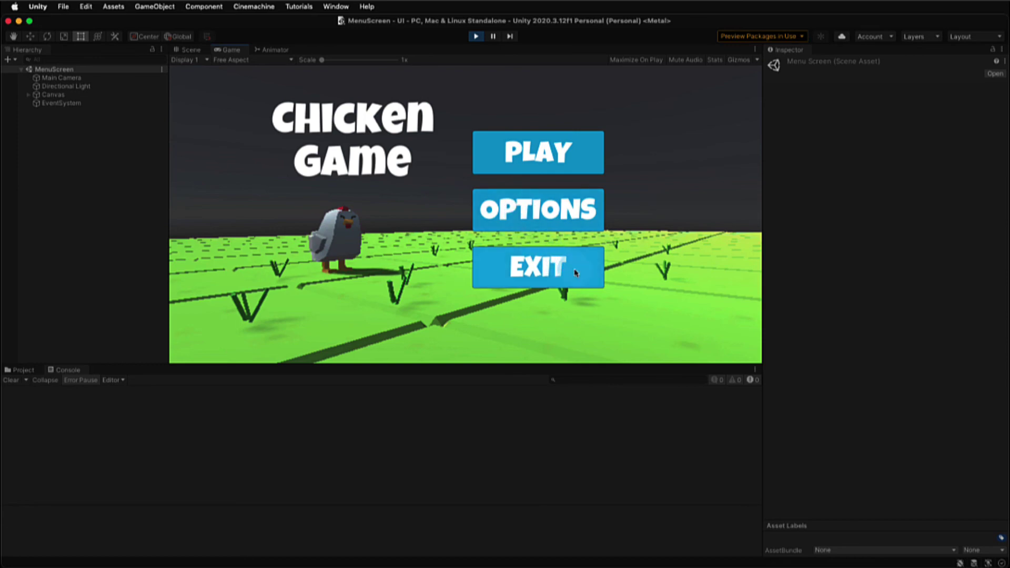
pyautogui.click(582, 273)
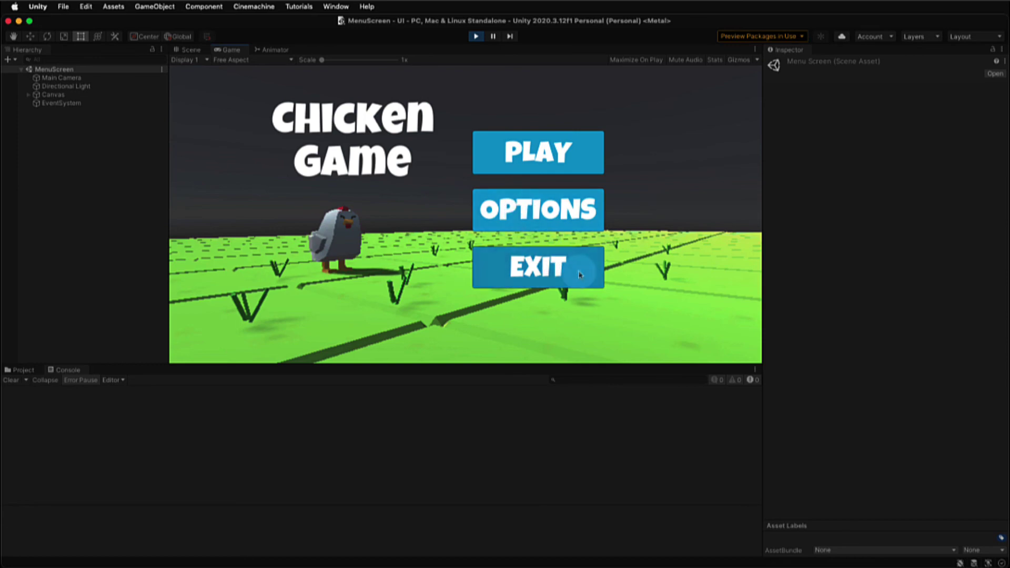